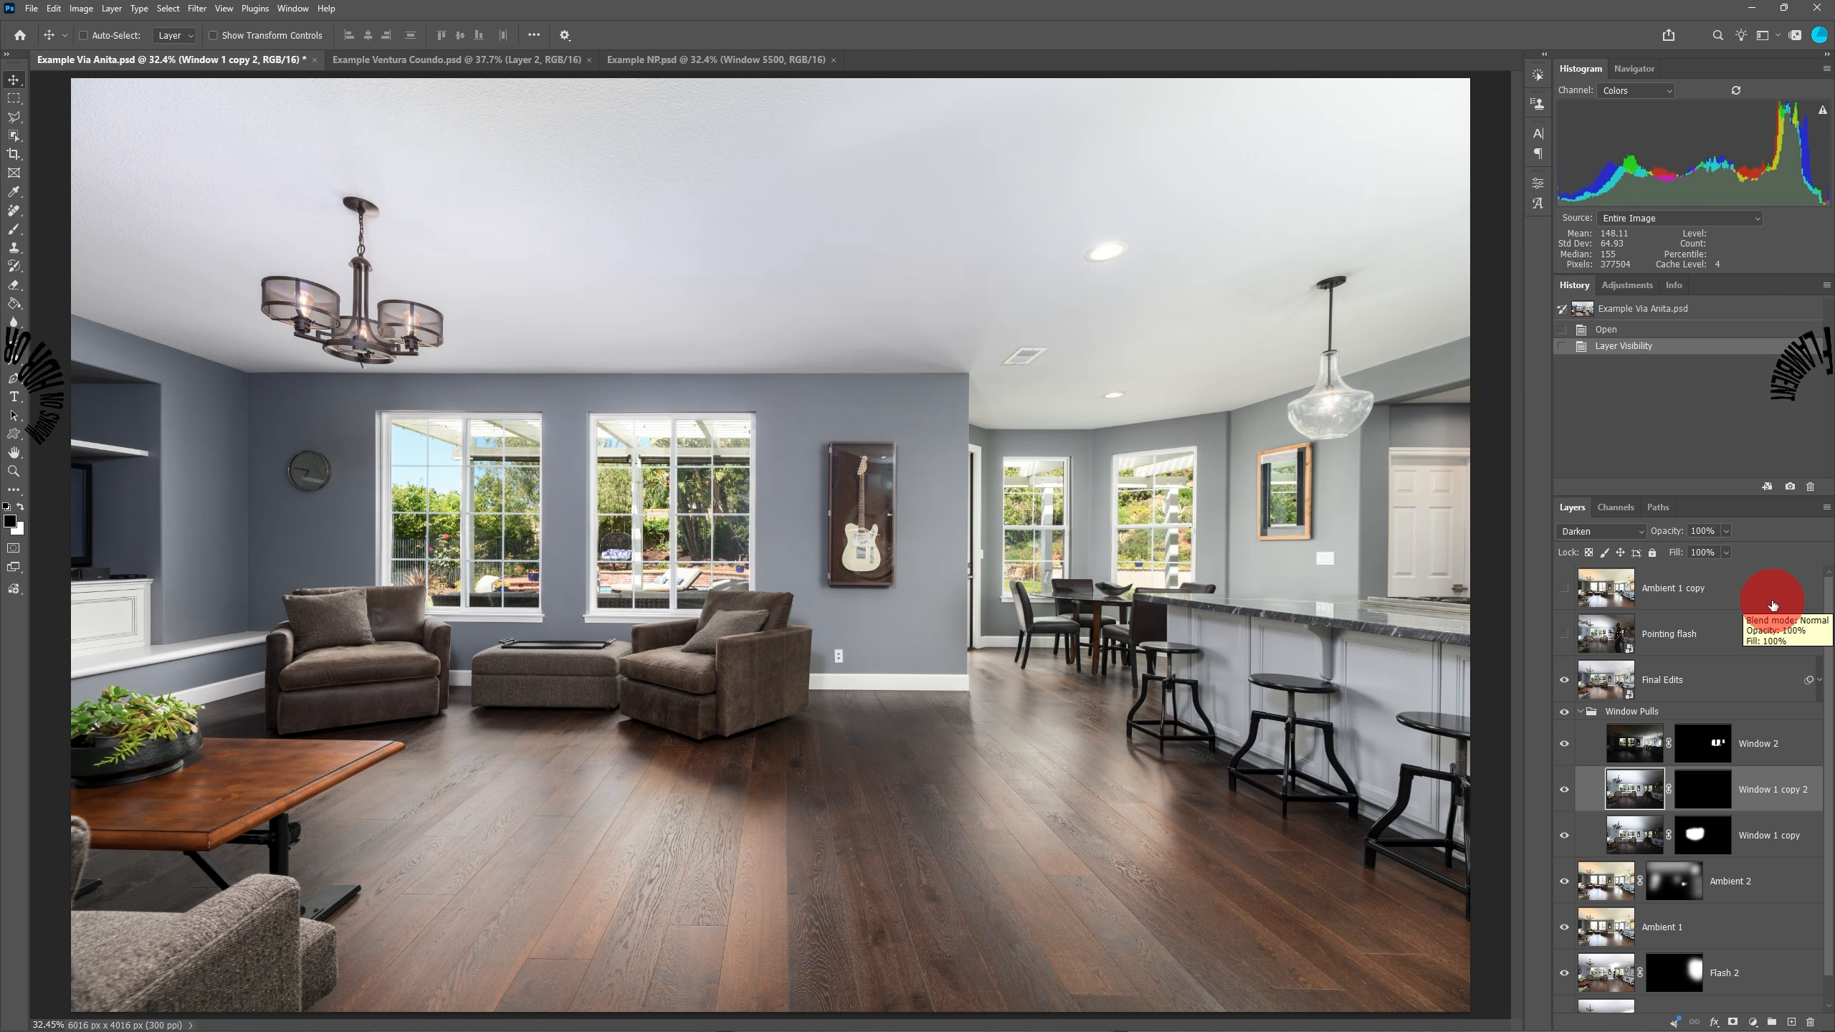
Preview the Pointing flash layer briefly, then hide the Final Edits layer
click(1566, 635)
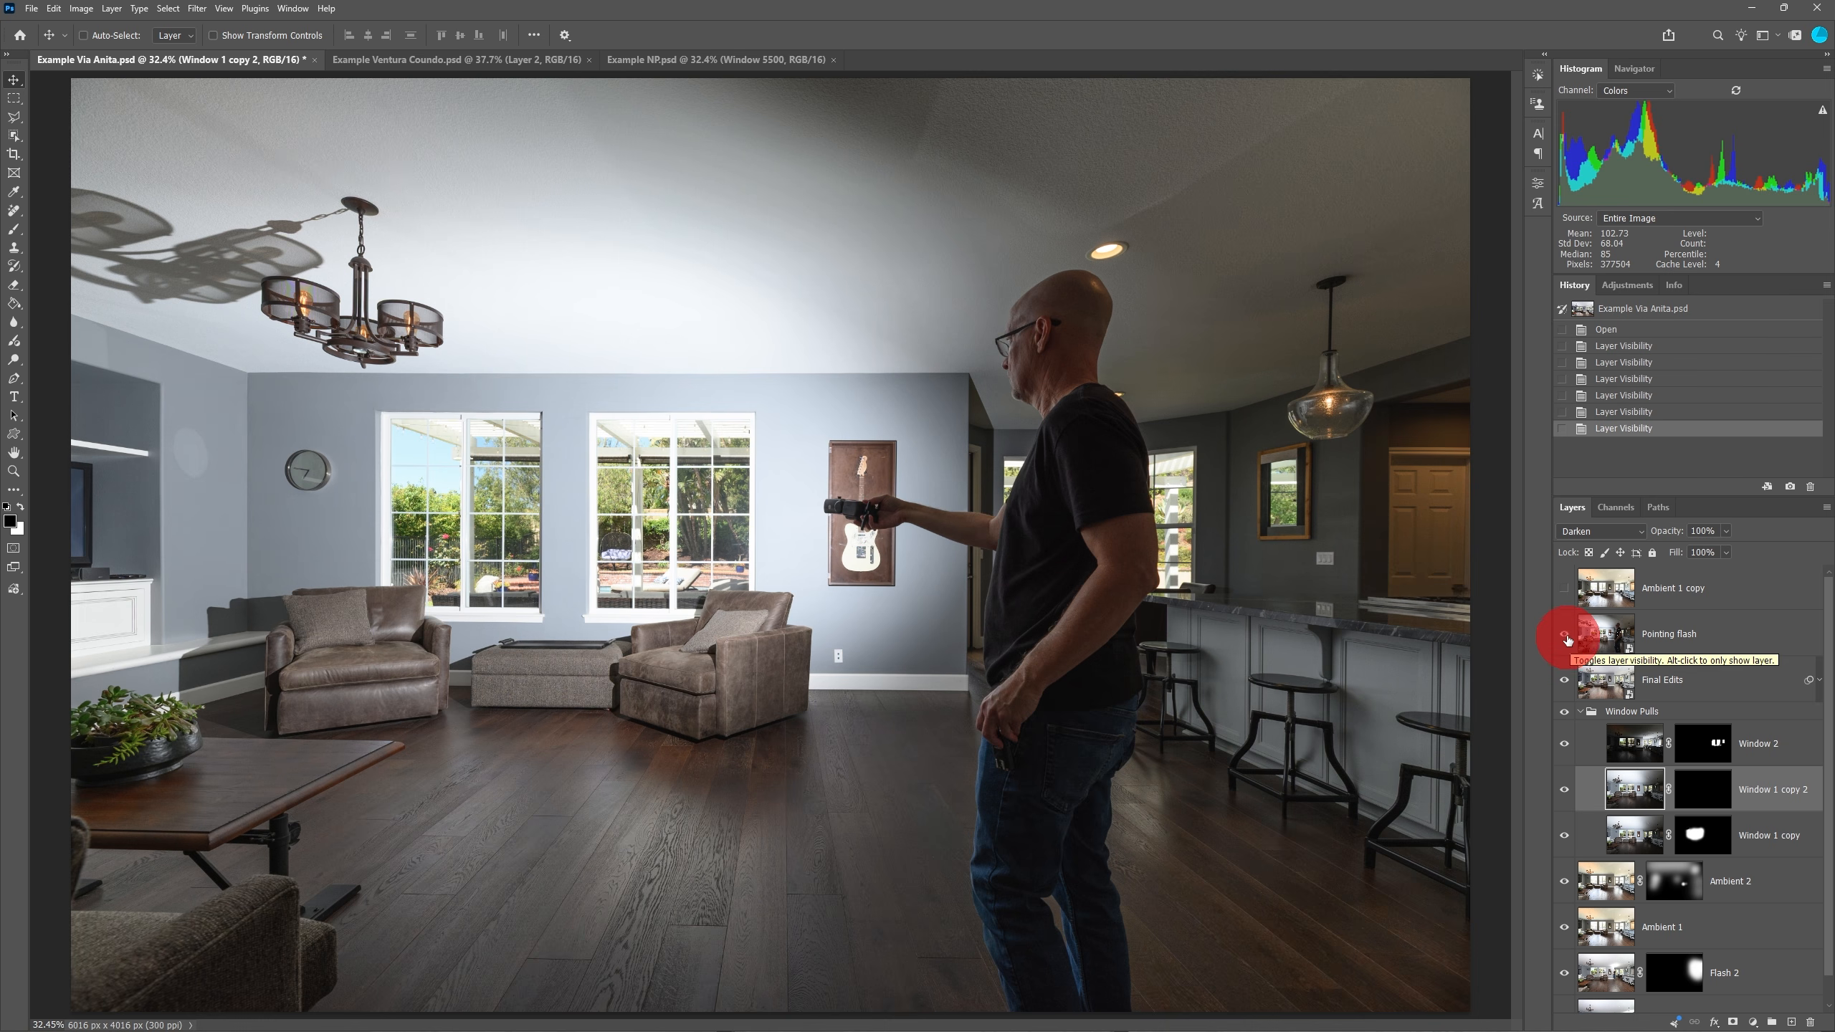
click(1563, 635)
click(1563, 681)
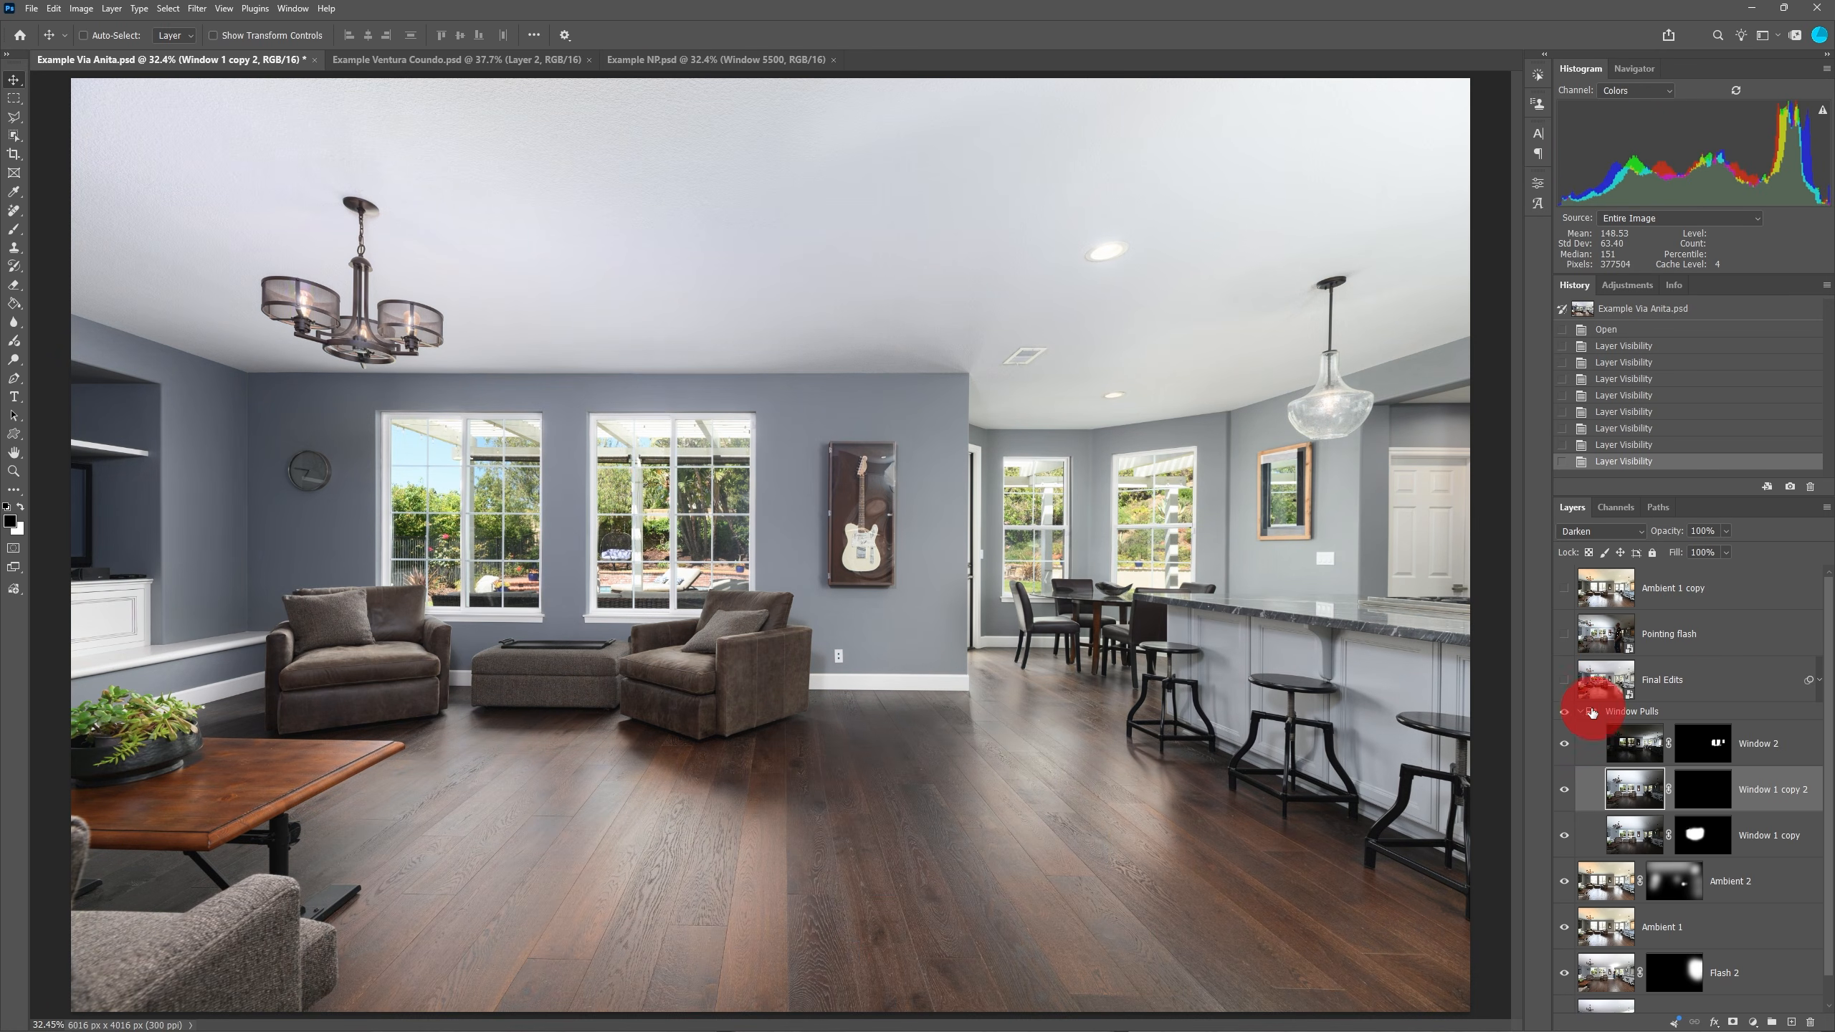
Compare the living room image with and without the Window Pulls group
click(1565, 713)
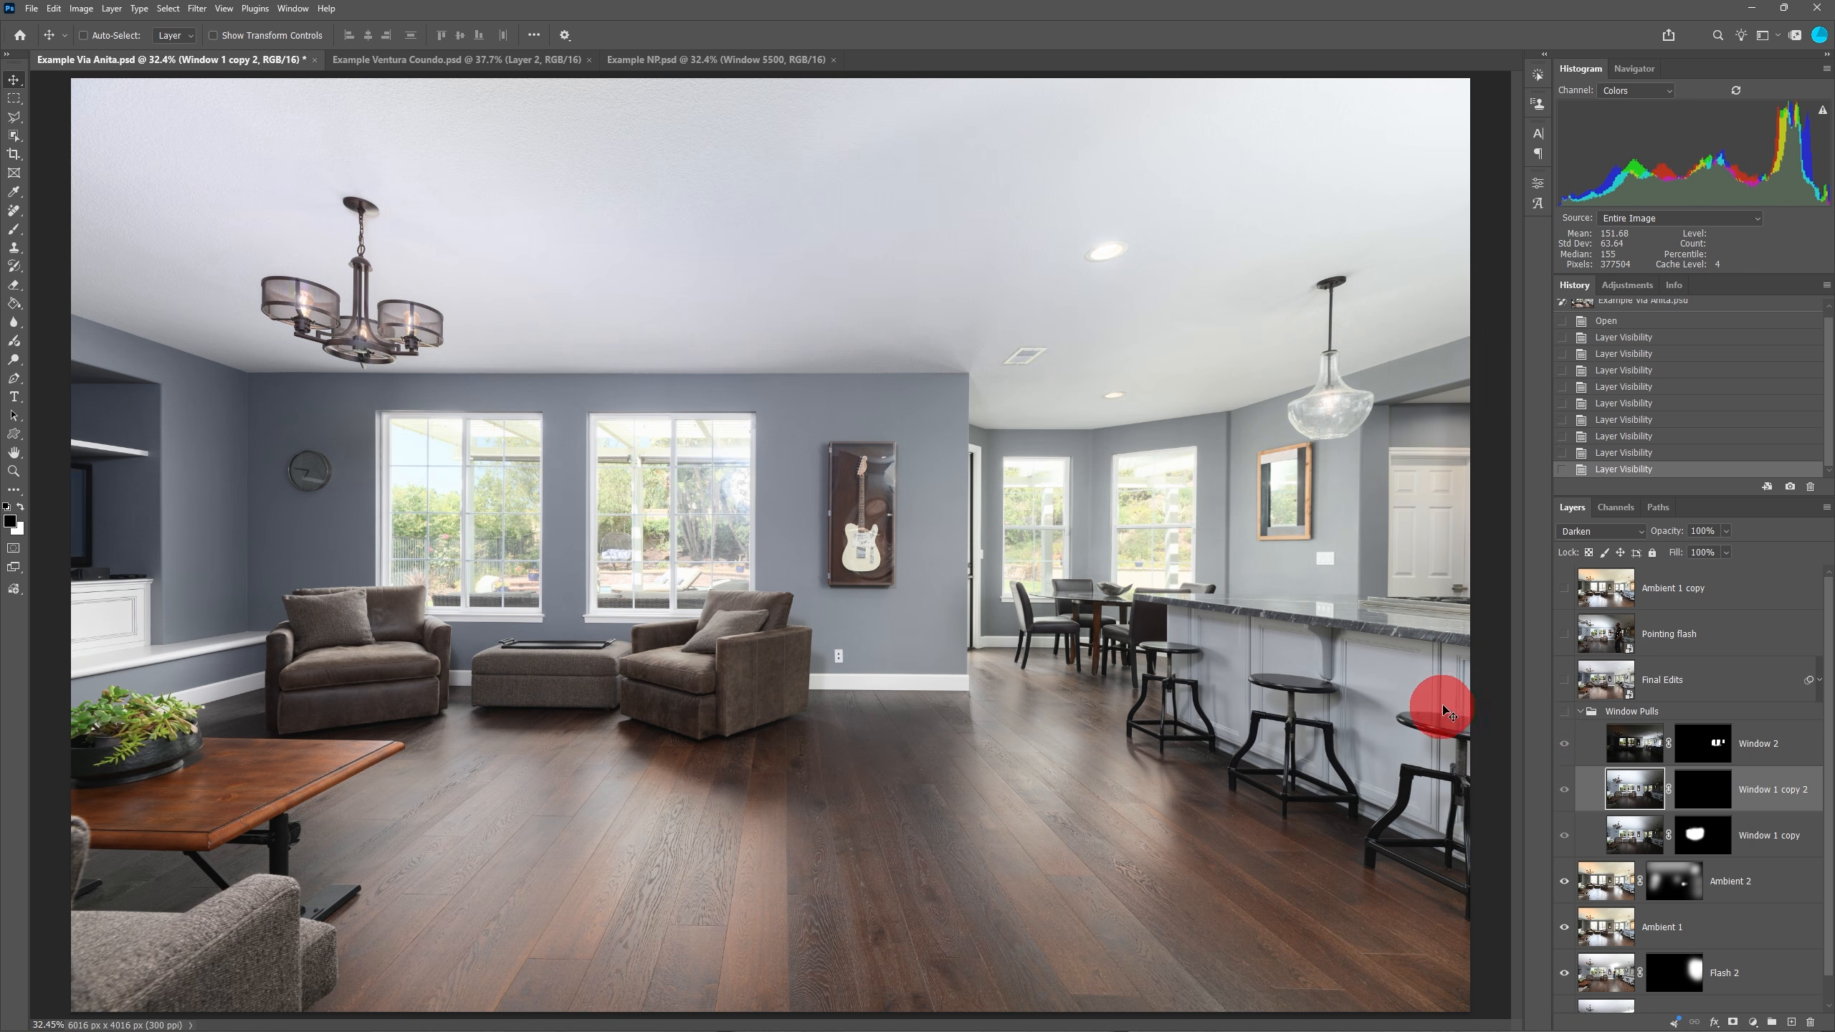
click(1564, 714)
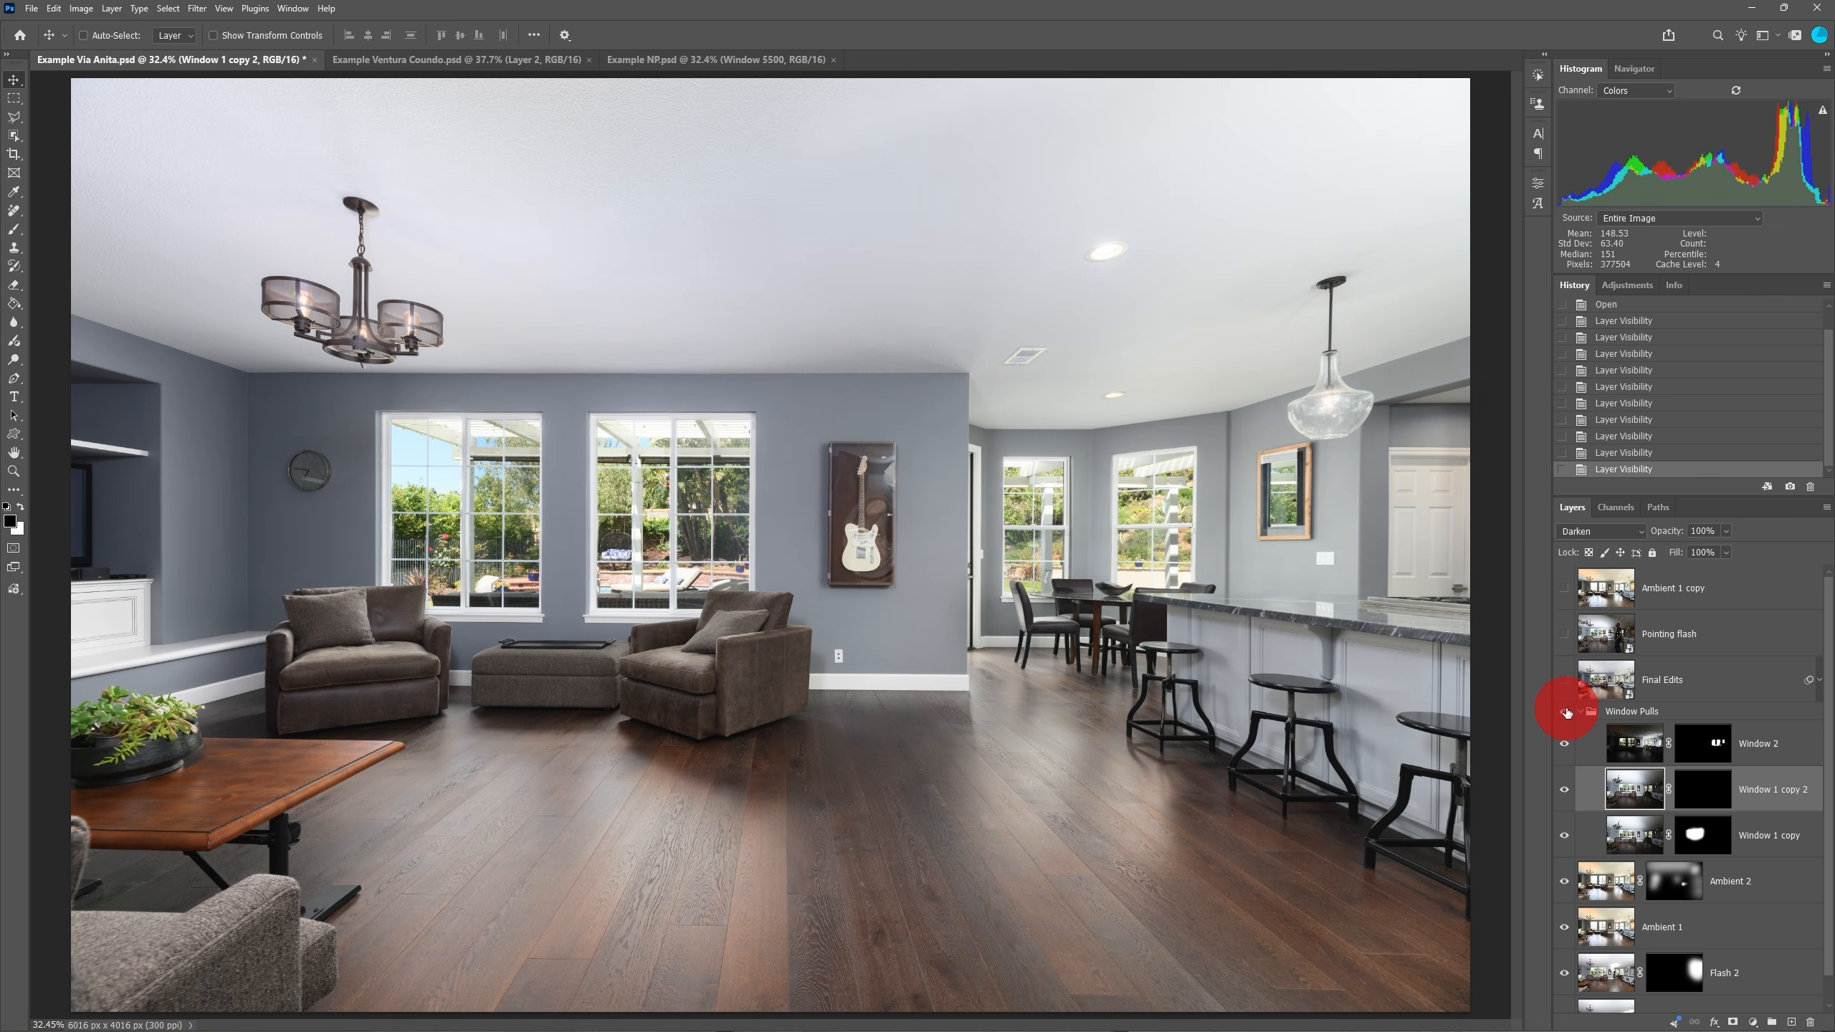
Hide the Window 1 copy layer and target the Window 1 copy 2 layer mask with the Brush tool
click(1563, 837)
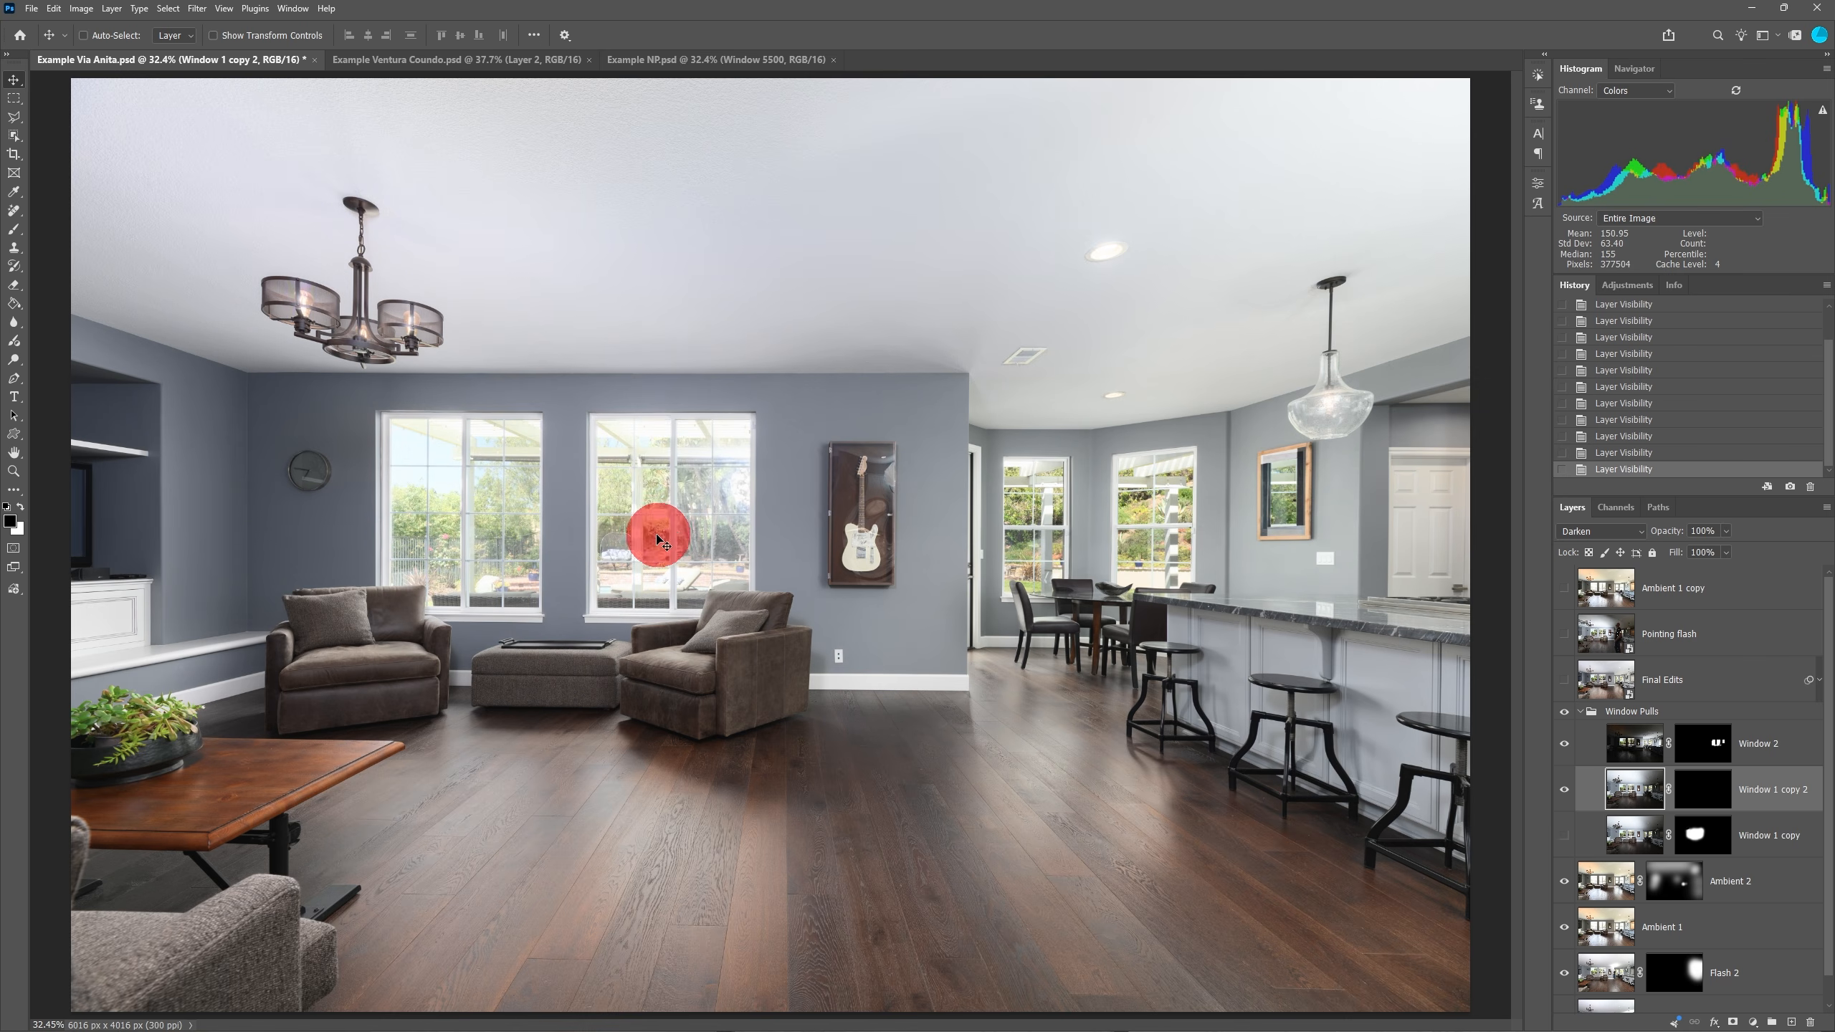
click(1712, 790)
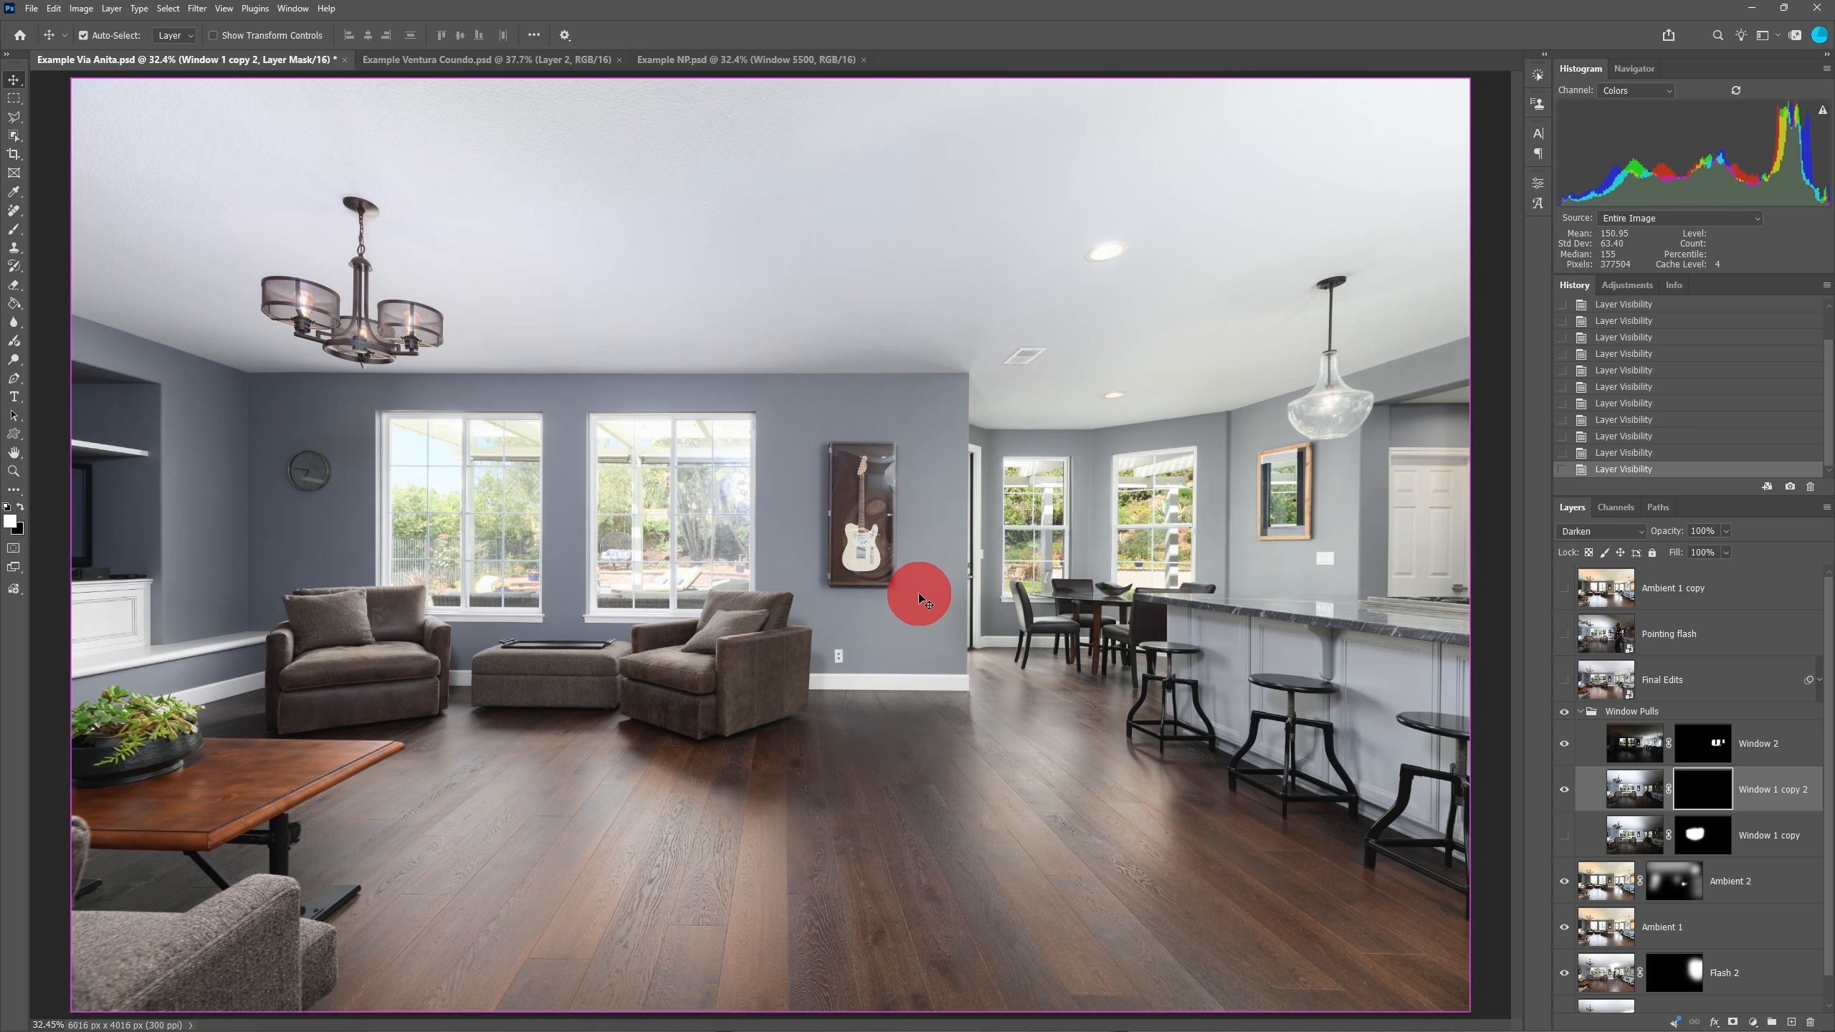
key(ctrl+plus)
key(ctrl+plus)
key(ctrl+plus)
drag(577, 508, 1008, 574)
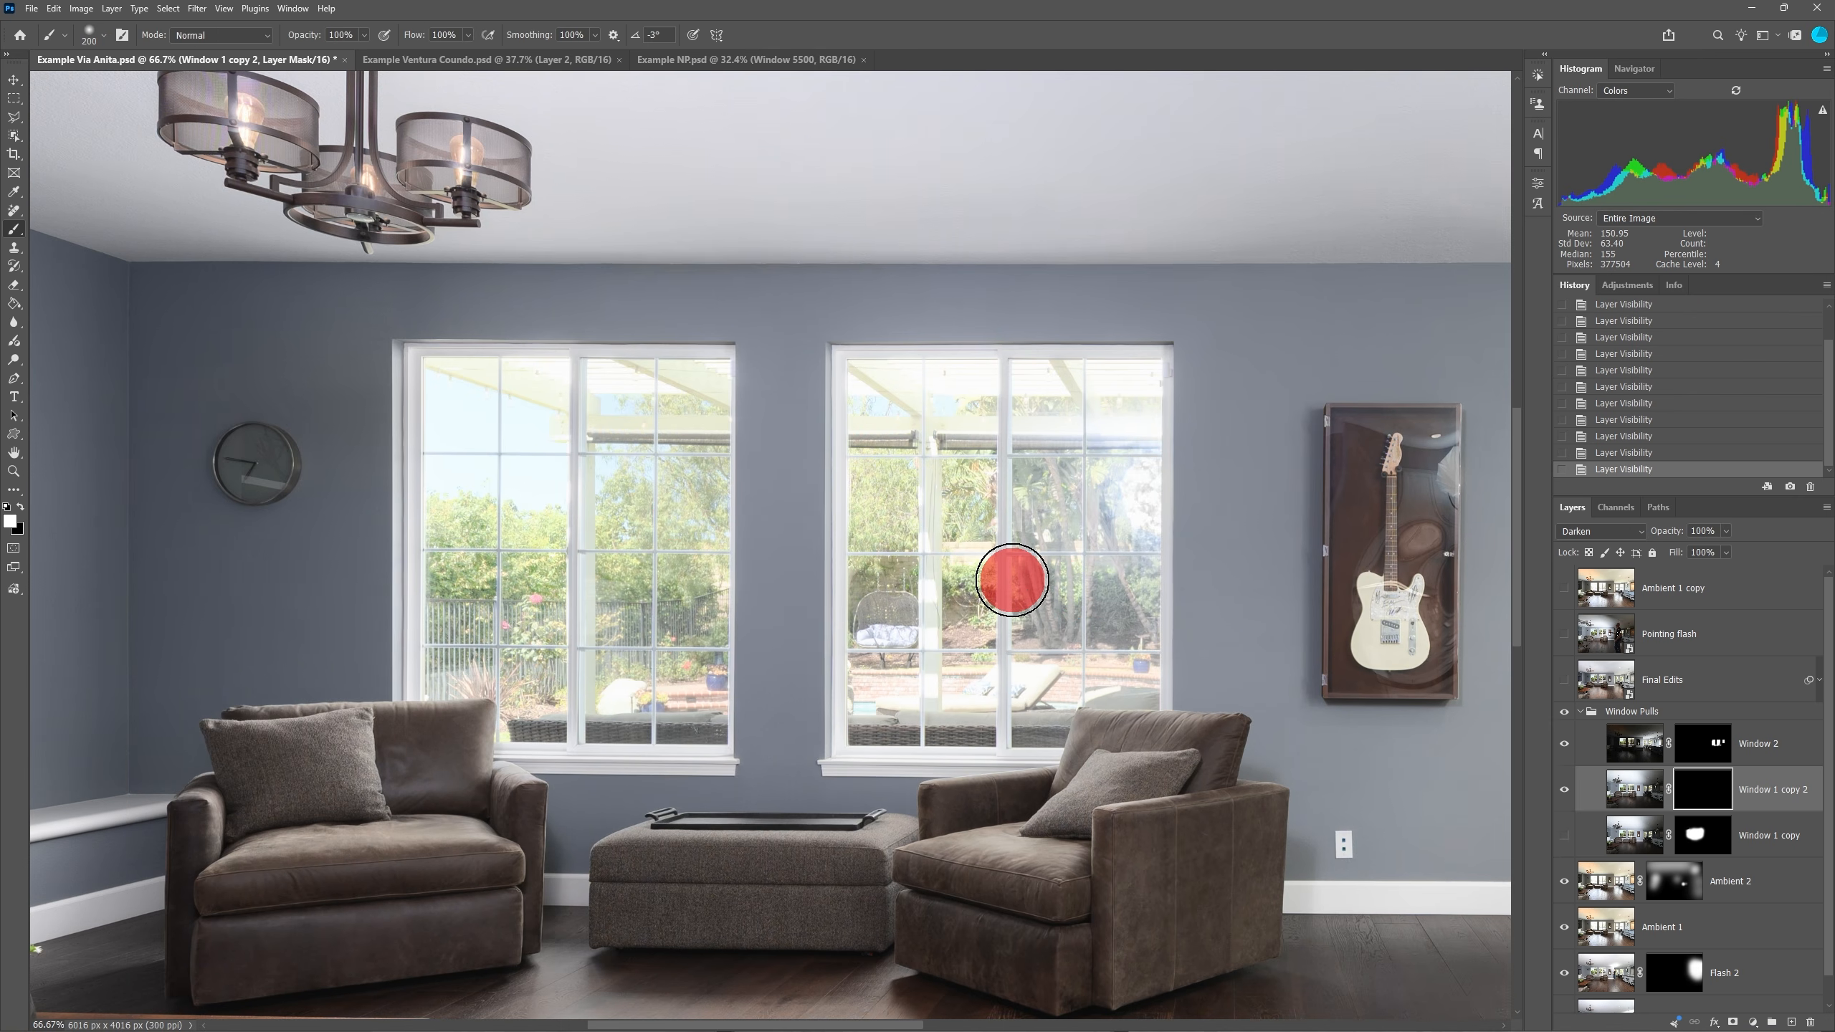
Paint white on the Window 1 copy 2 mask over the window nearest the clock, enlarging the brush to 400 px
mouse_move(434, 377)
mouse_down()
mouse_move(713, 388)
mouse_move(648, 414)
mouse_move(540, 418)
mouse_move(486, 453)
mouse_move(466, 526)
mouse_move(442, 527)
mouse_move(453, 418)
mouse_move(500, 484)
mouse_move(721, 459)
mouse_move(719, 526)
mouse_move(650, 545)
mouse_move(476, 536)
mouse_move(460, 587)
mouse_move(656, 562)
mouse_up()
key(bracketright)
key(bracketright)
key(bracketright)
click(664, 567)
click(667, 674)
click(573, 656)
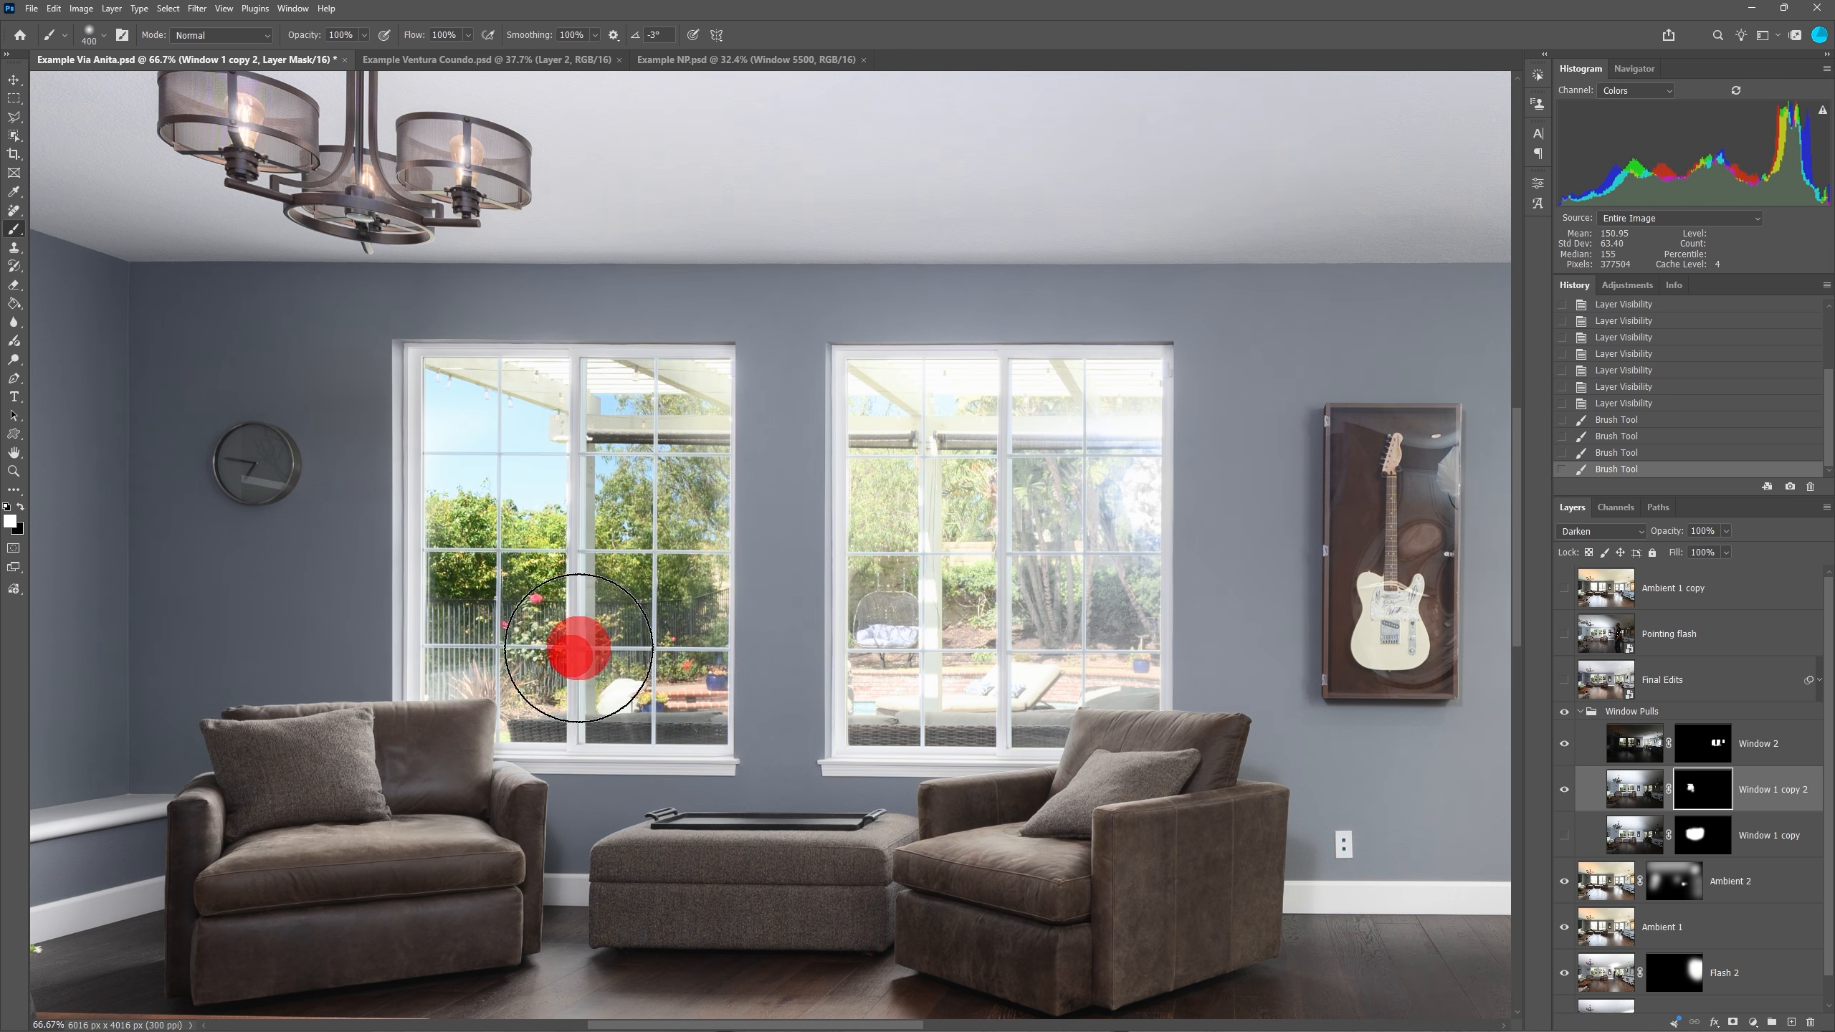
Paint white on the Window 1 copy 2 mask across the upper part of the window nearest the guitar
click(885, 392)
click(975, 404)
click(1057, 409)
click(1097, 406)
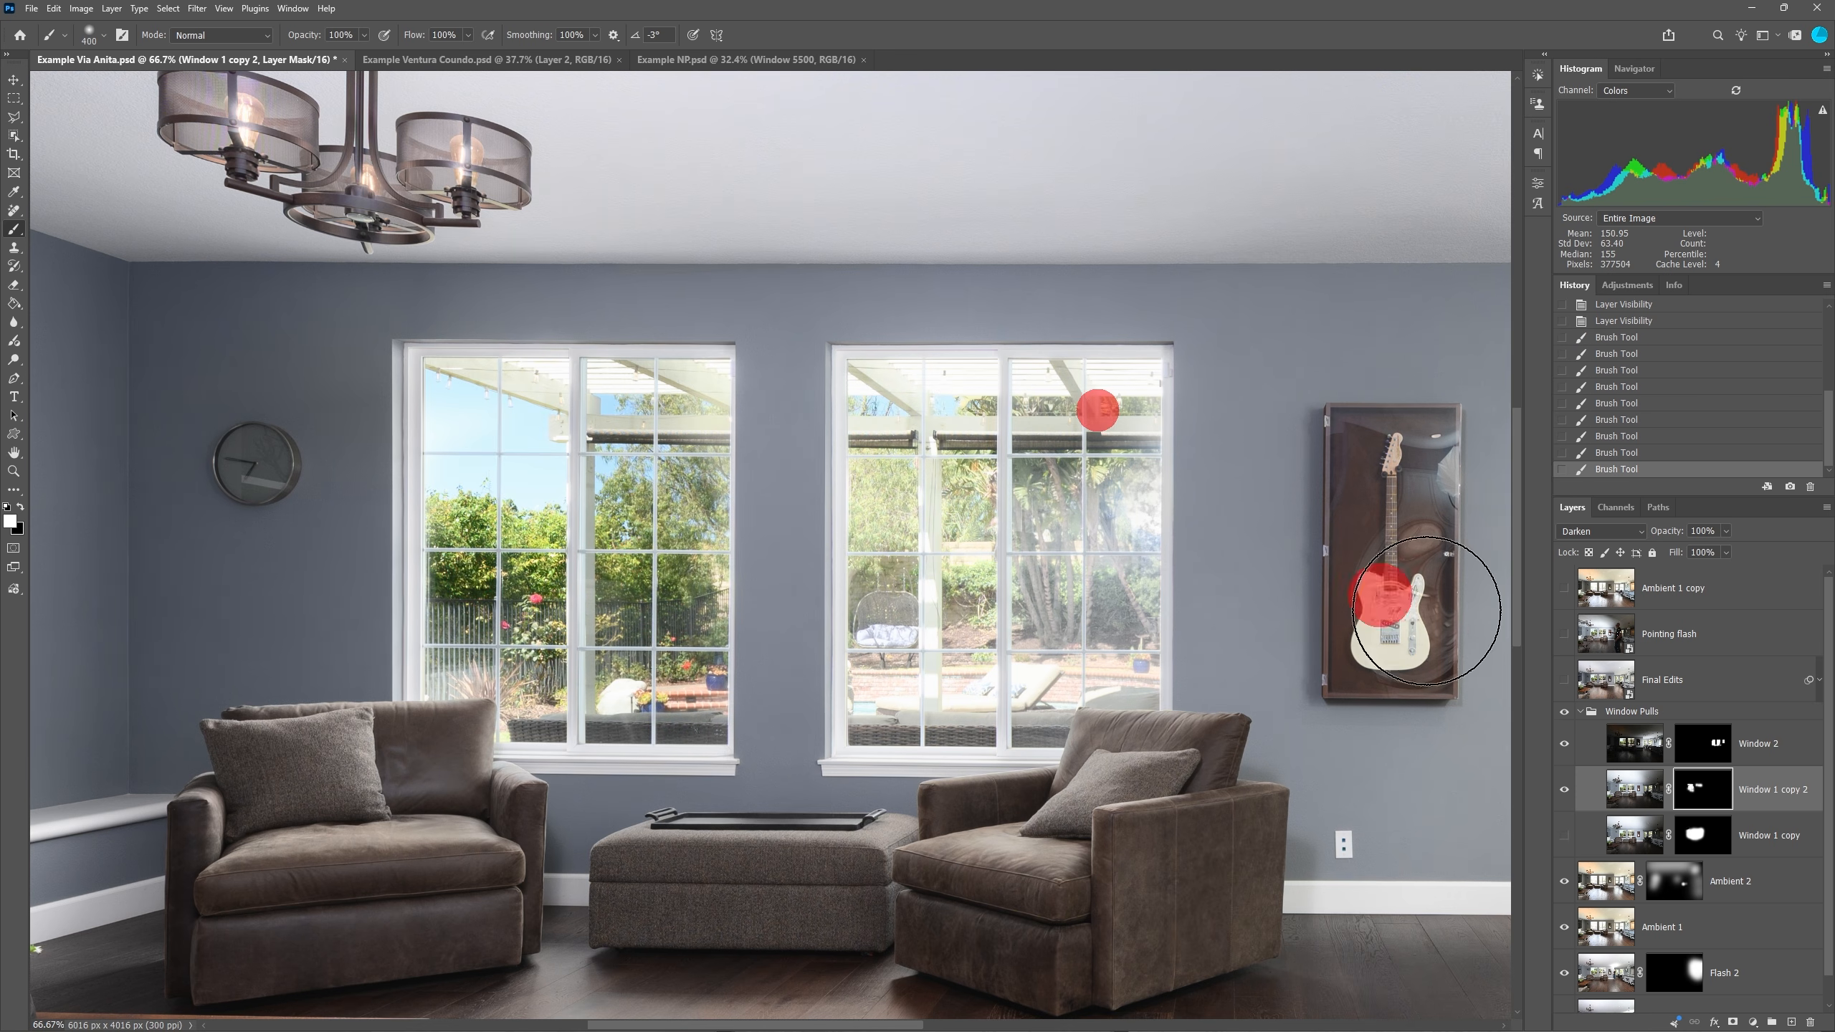
Hide the Window 1 copy 2 layer and show the Window 1 copy layer
click(1564, 789)
click(1563, 835)
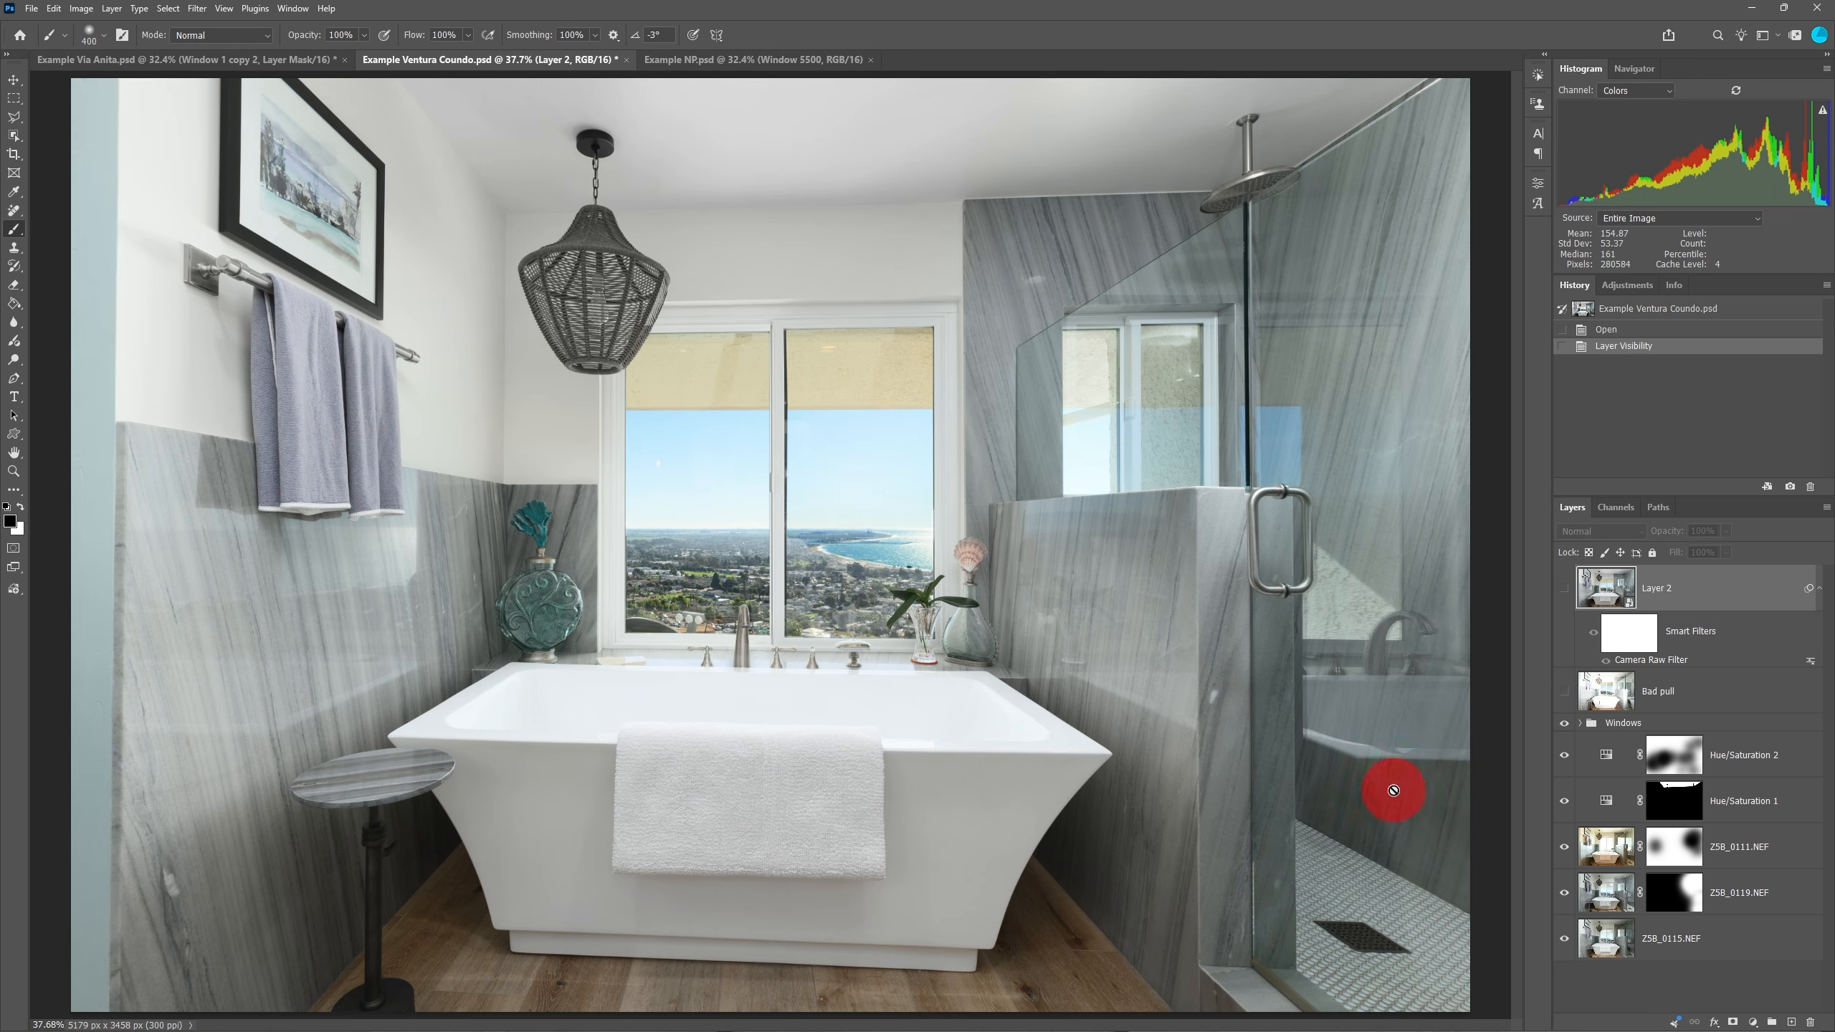
In the Example Ventura Coundo document, show the Bad pull layer and set its blend mode to Normal
click(1565, 694)
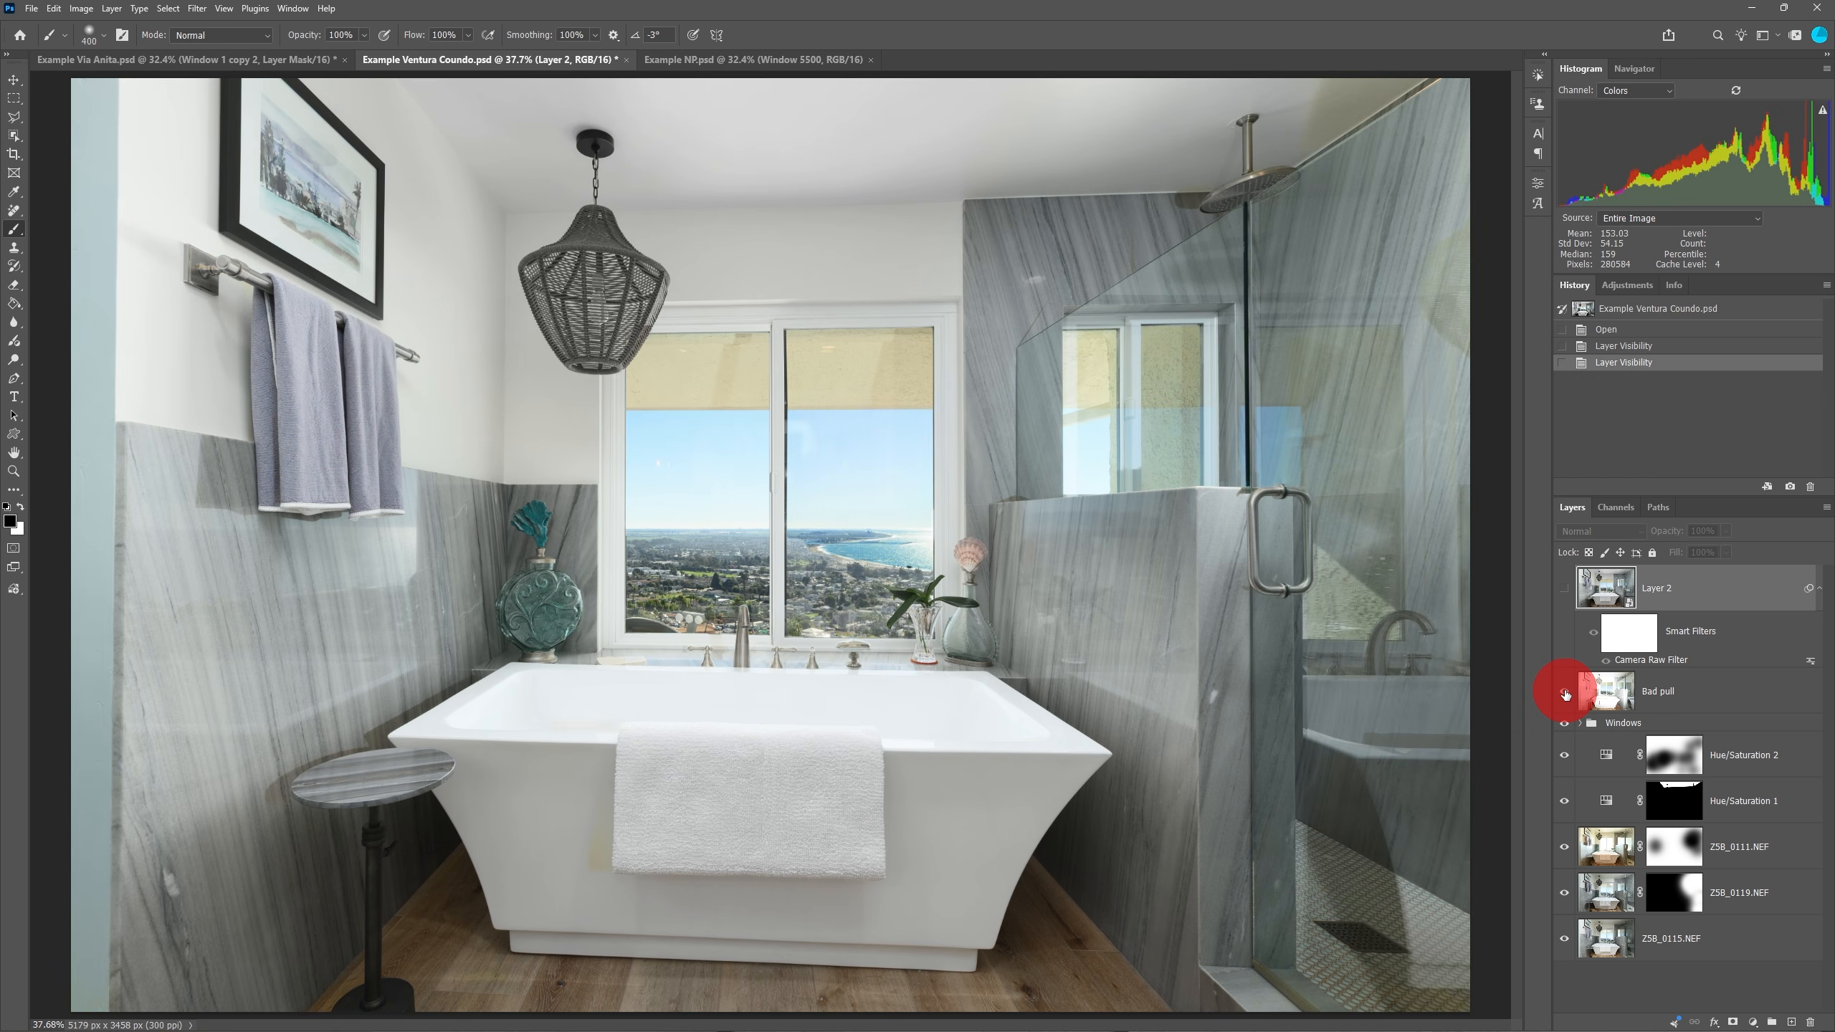
click(1603, 693)
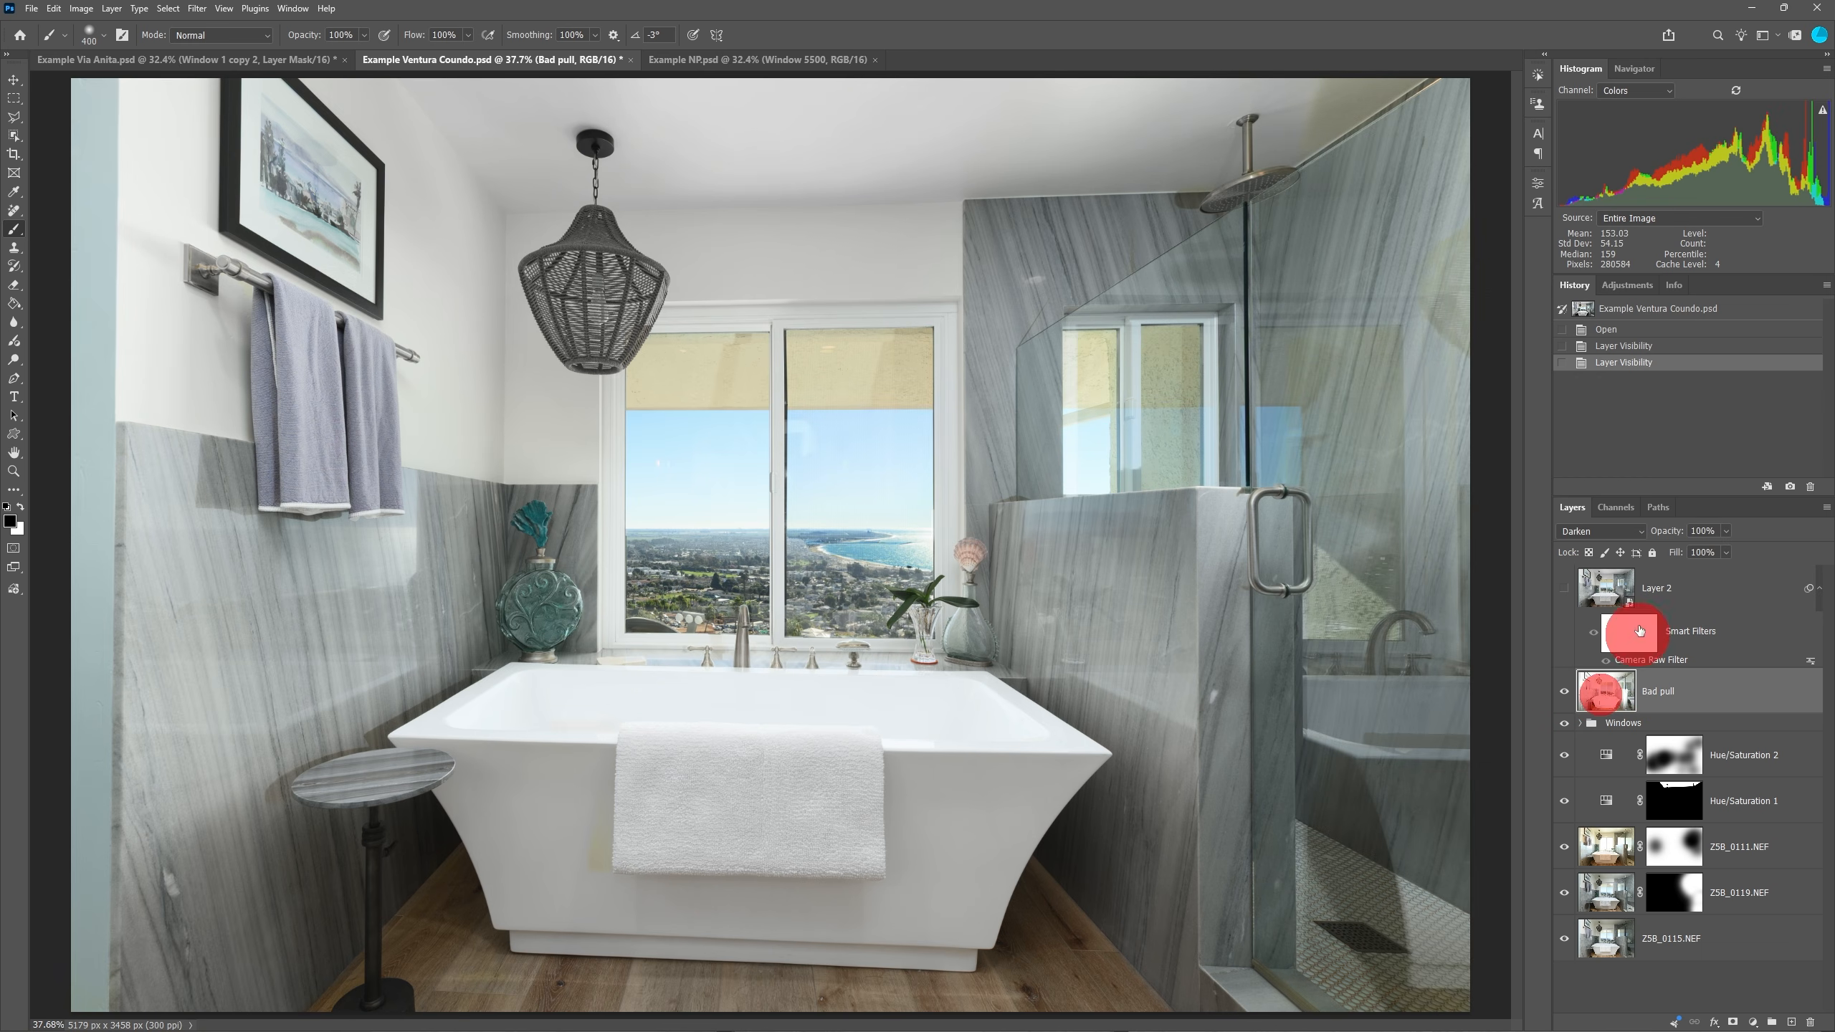
click(1630, 540)
click(1618, 539)
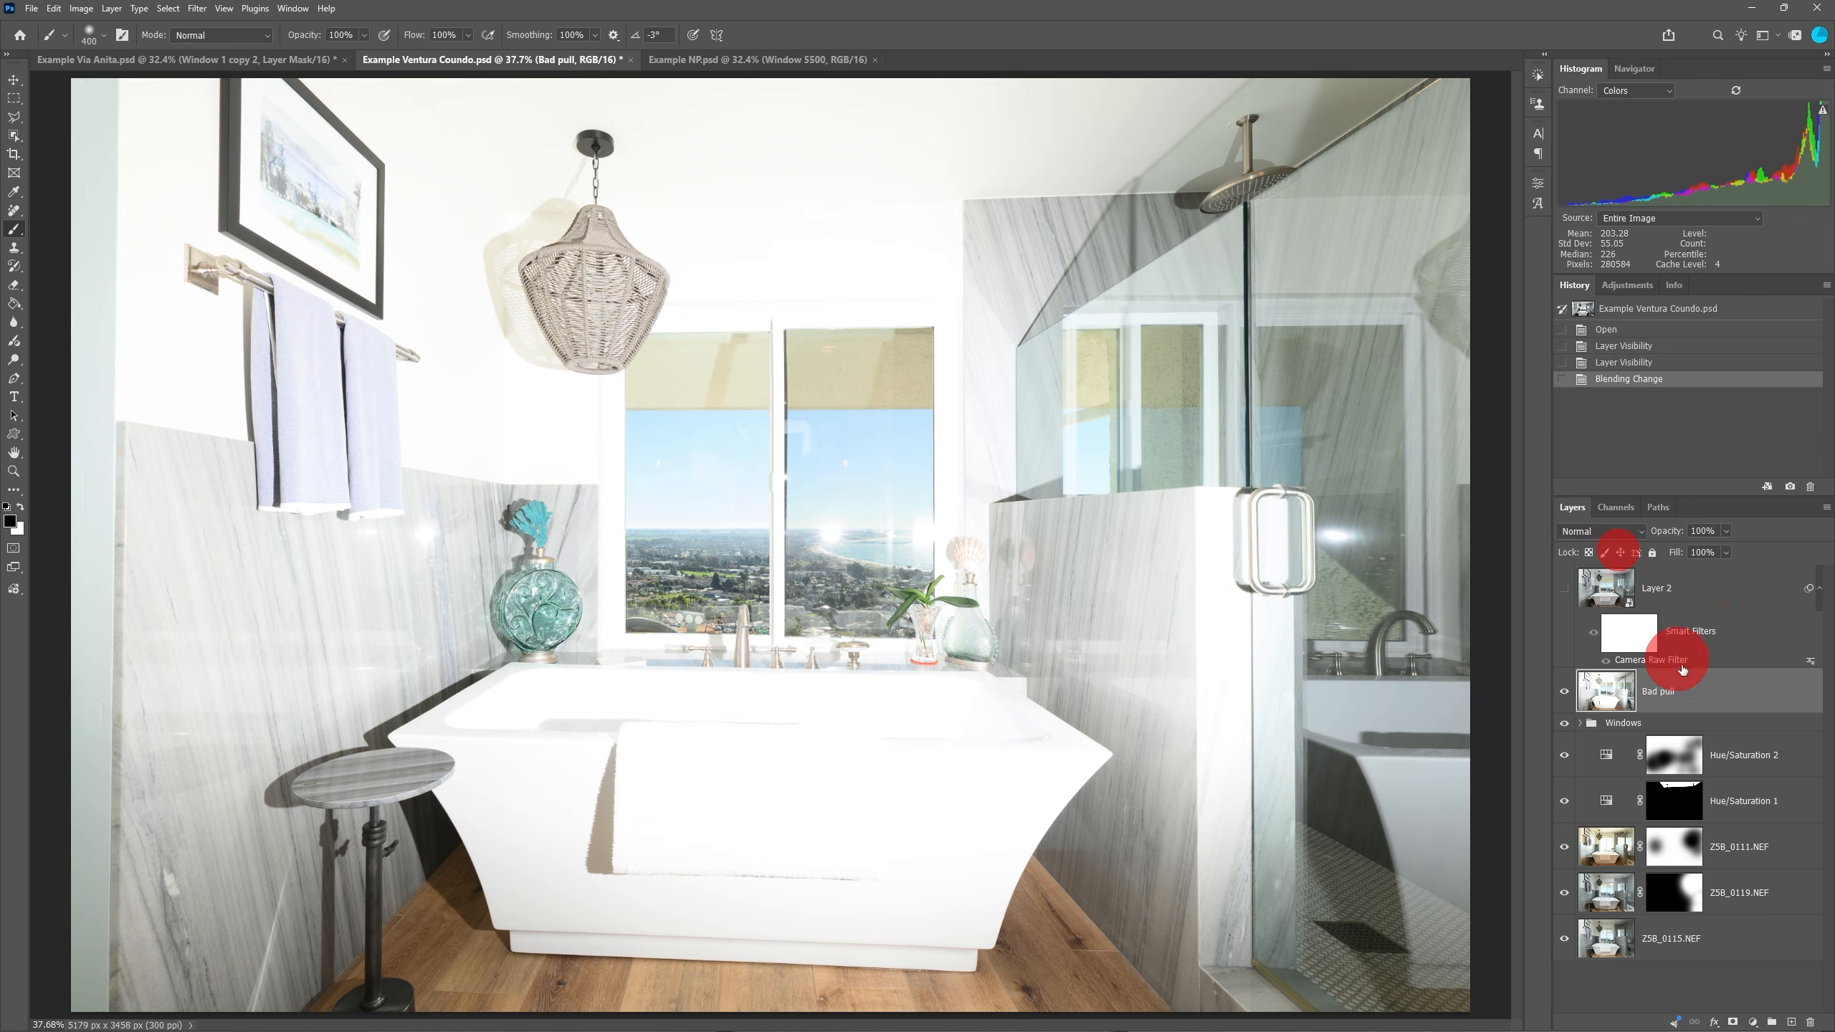
click(1710, 703)
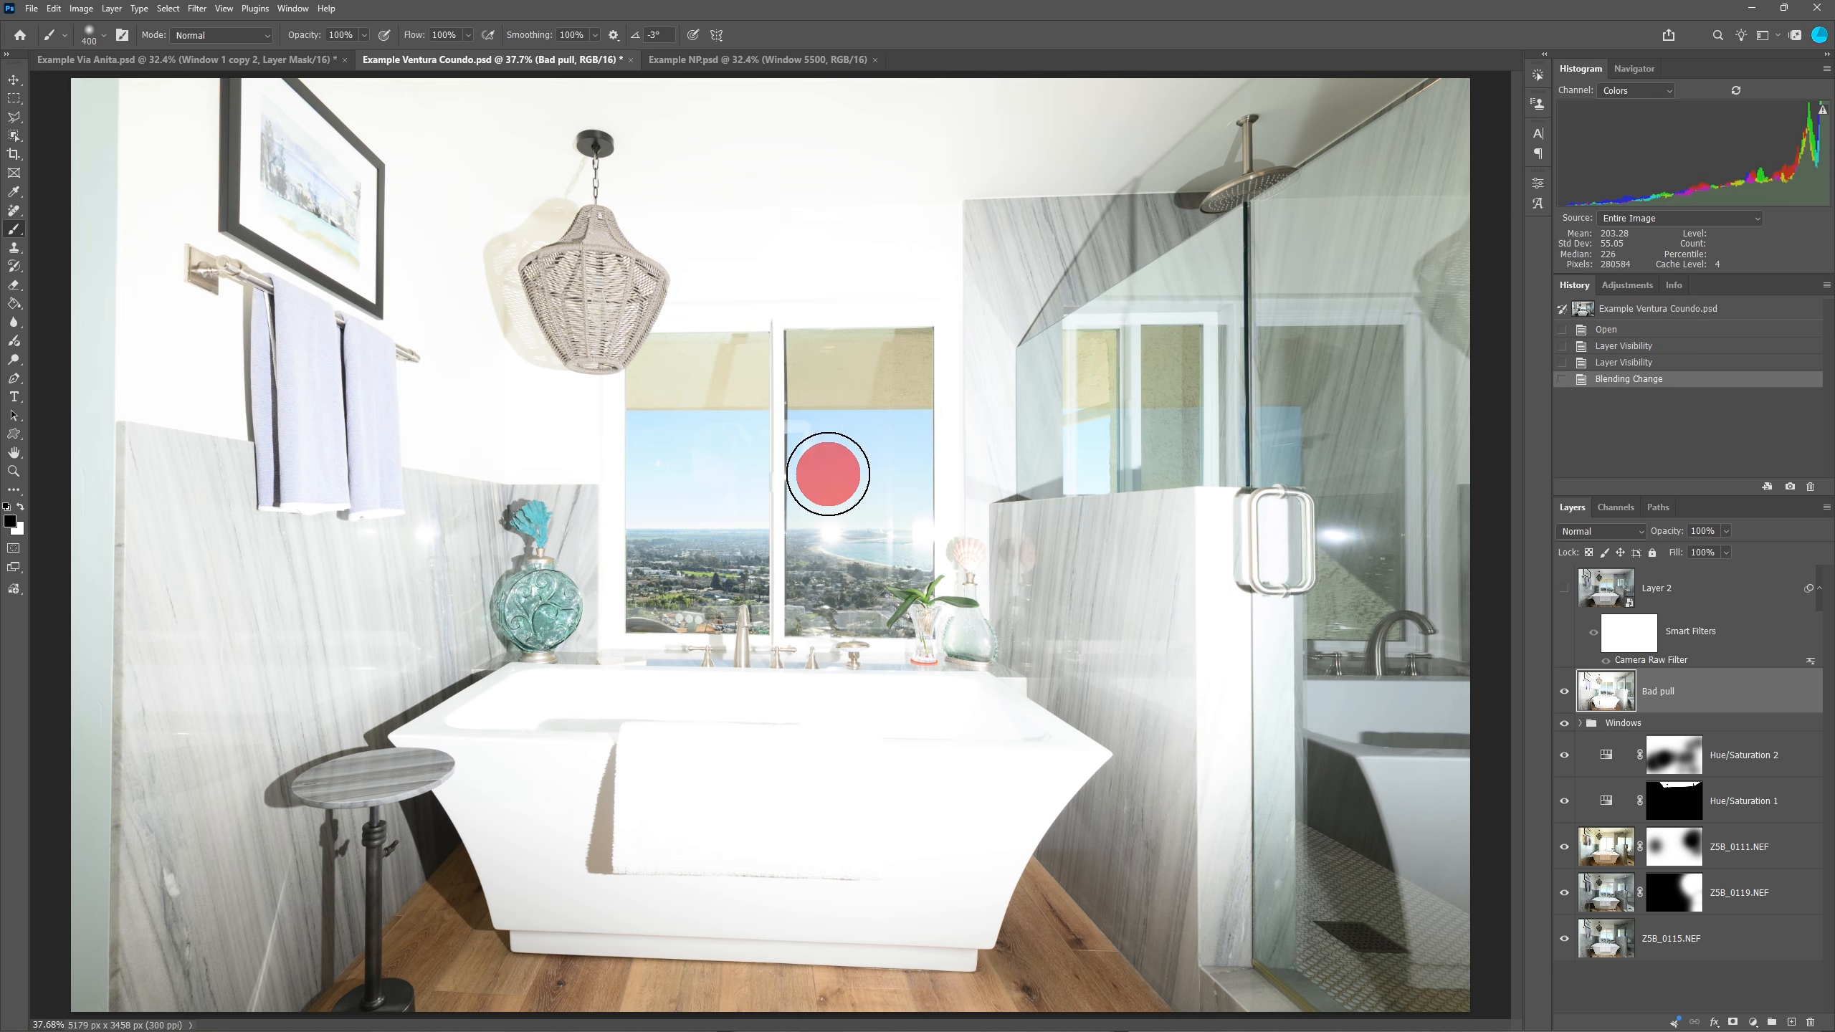
Set the Bad pull layer's blend mode to Darken and inspect the bathroom window at 100% for reflections
click(1611, 531)
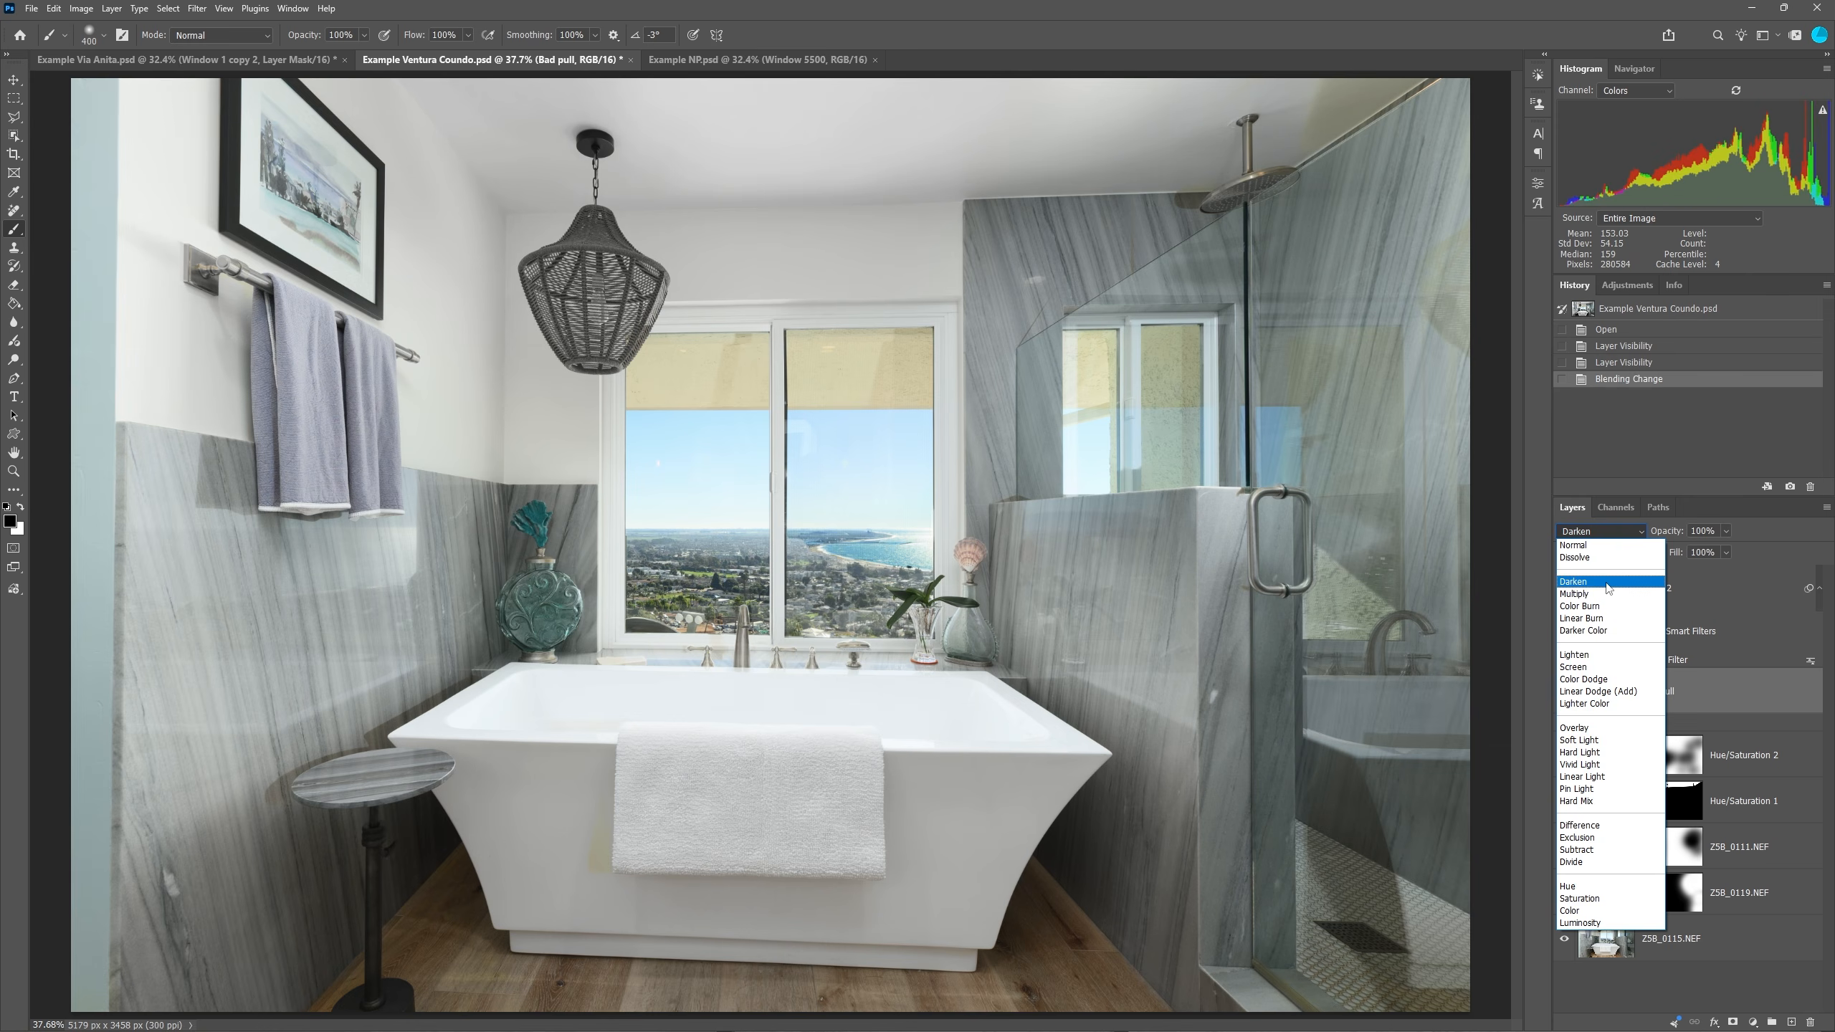
click(1608, 582)
key(z)
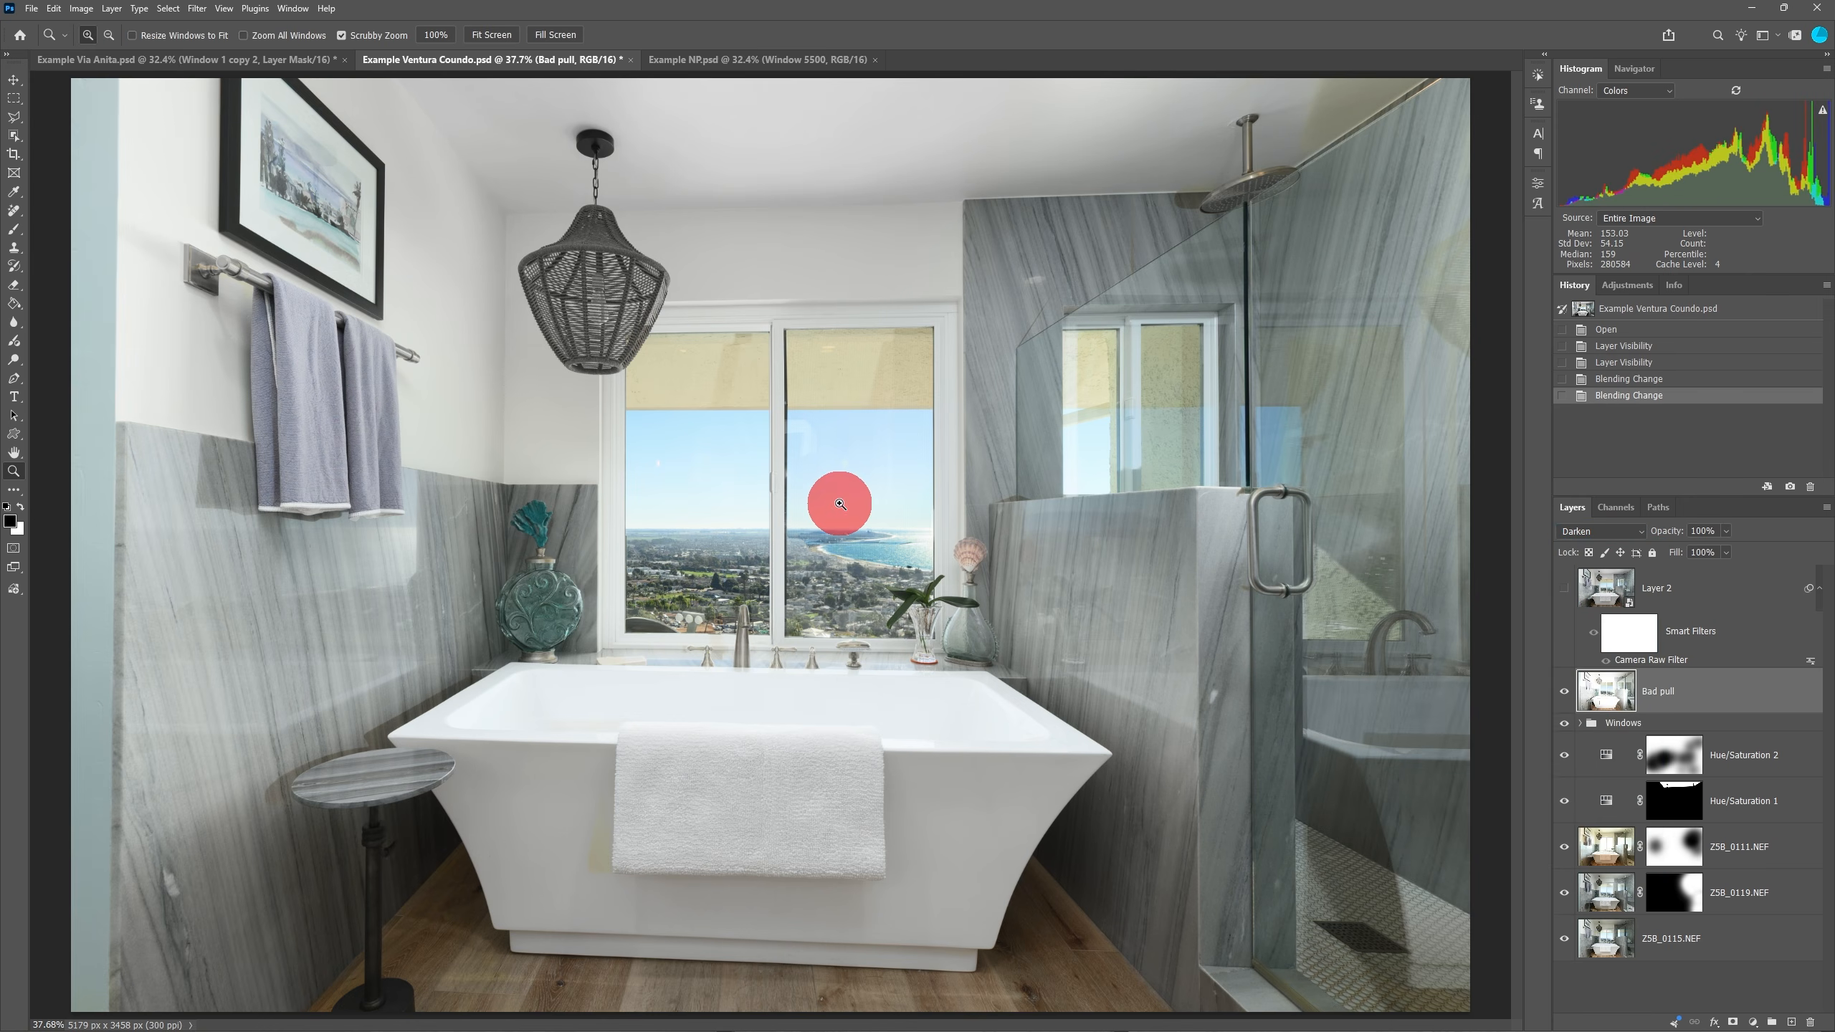
click(840, 500)
click(840, 501)
click(840, 501)
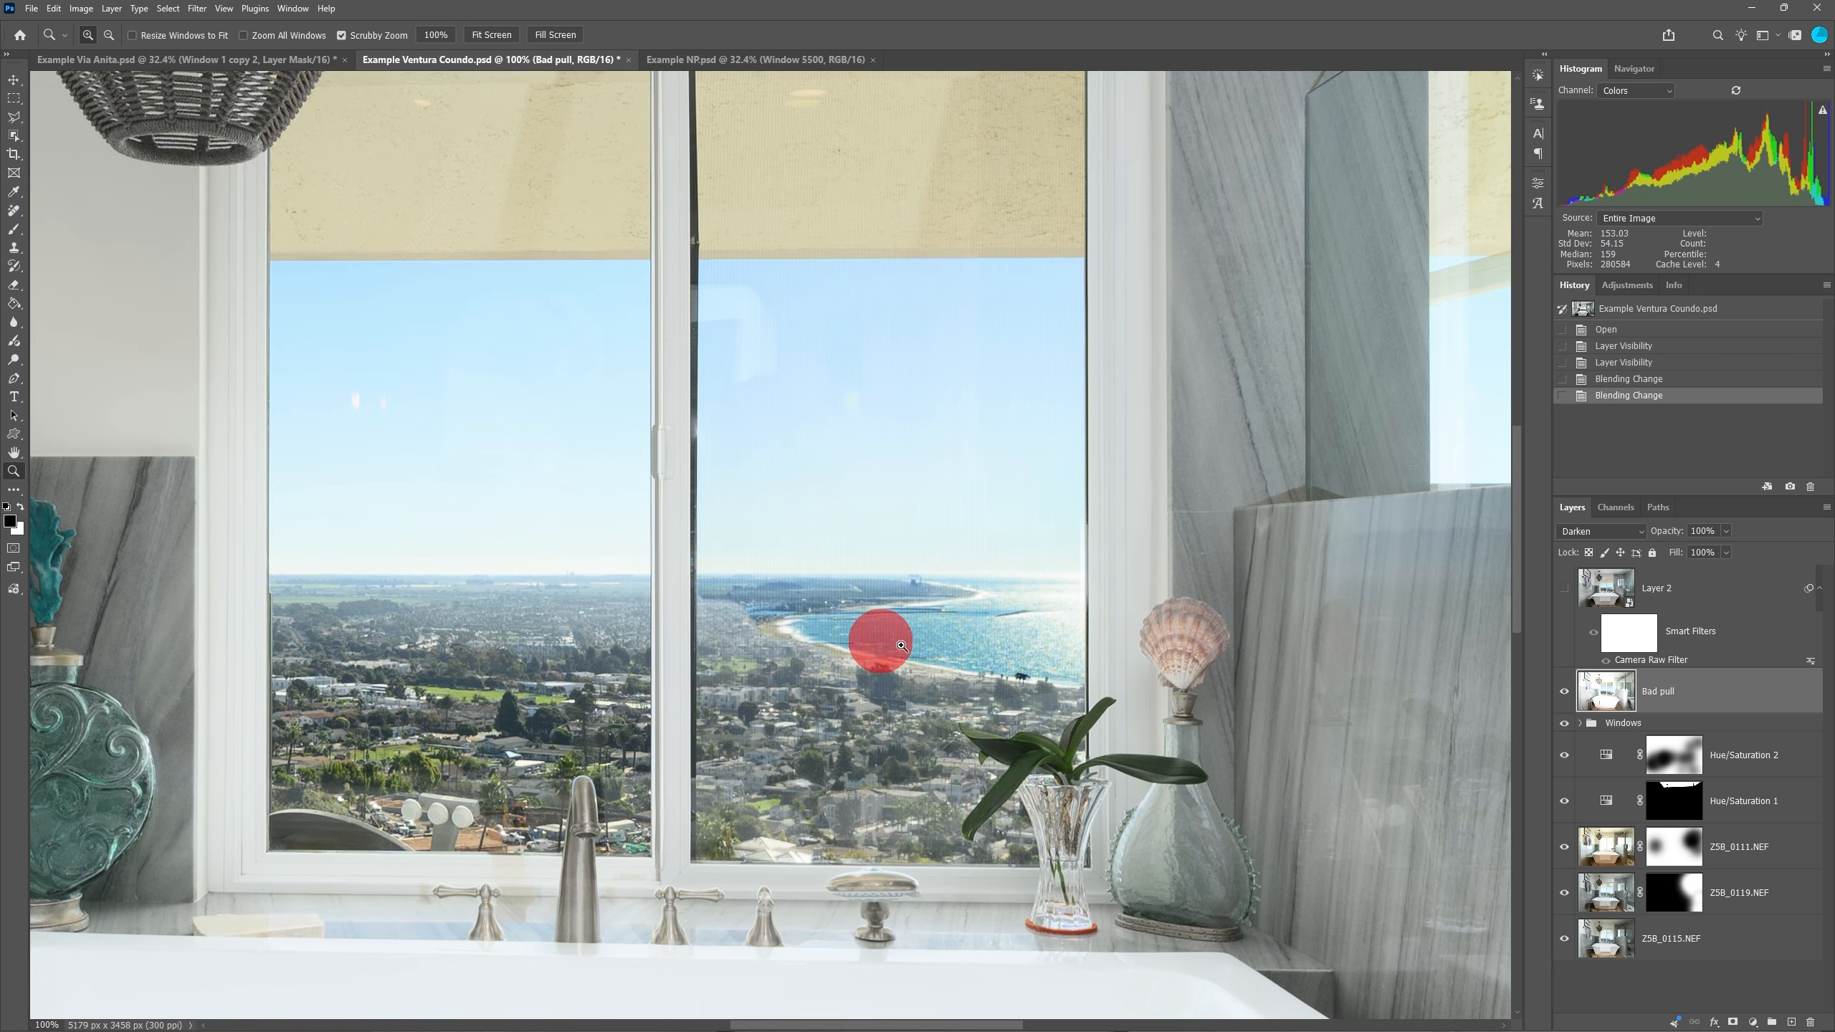
Compare the finished Layer 2 with the Bad pull result, leaving both layers hidden
click(1565, 589)
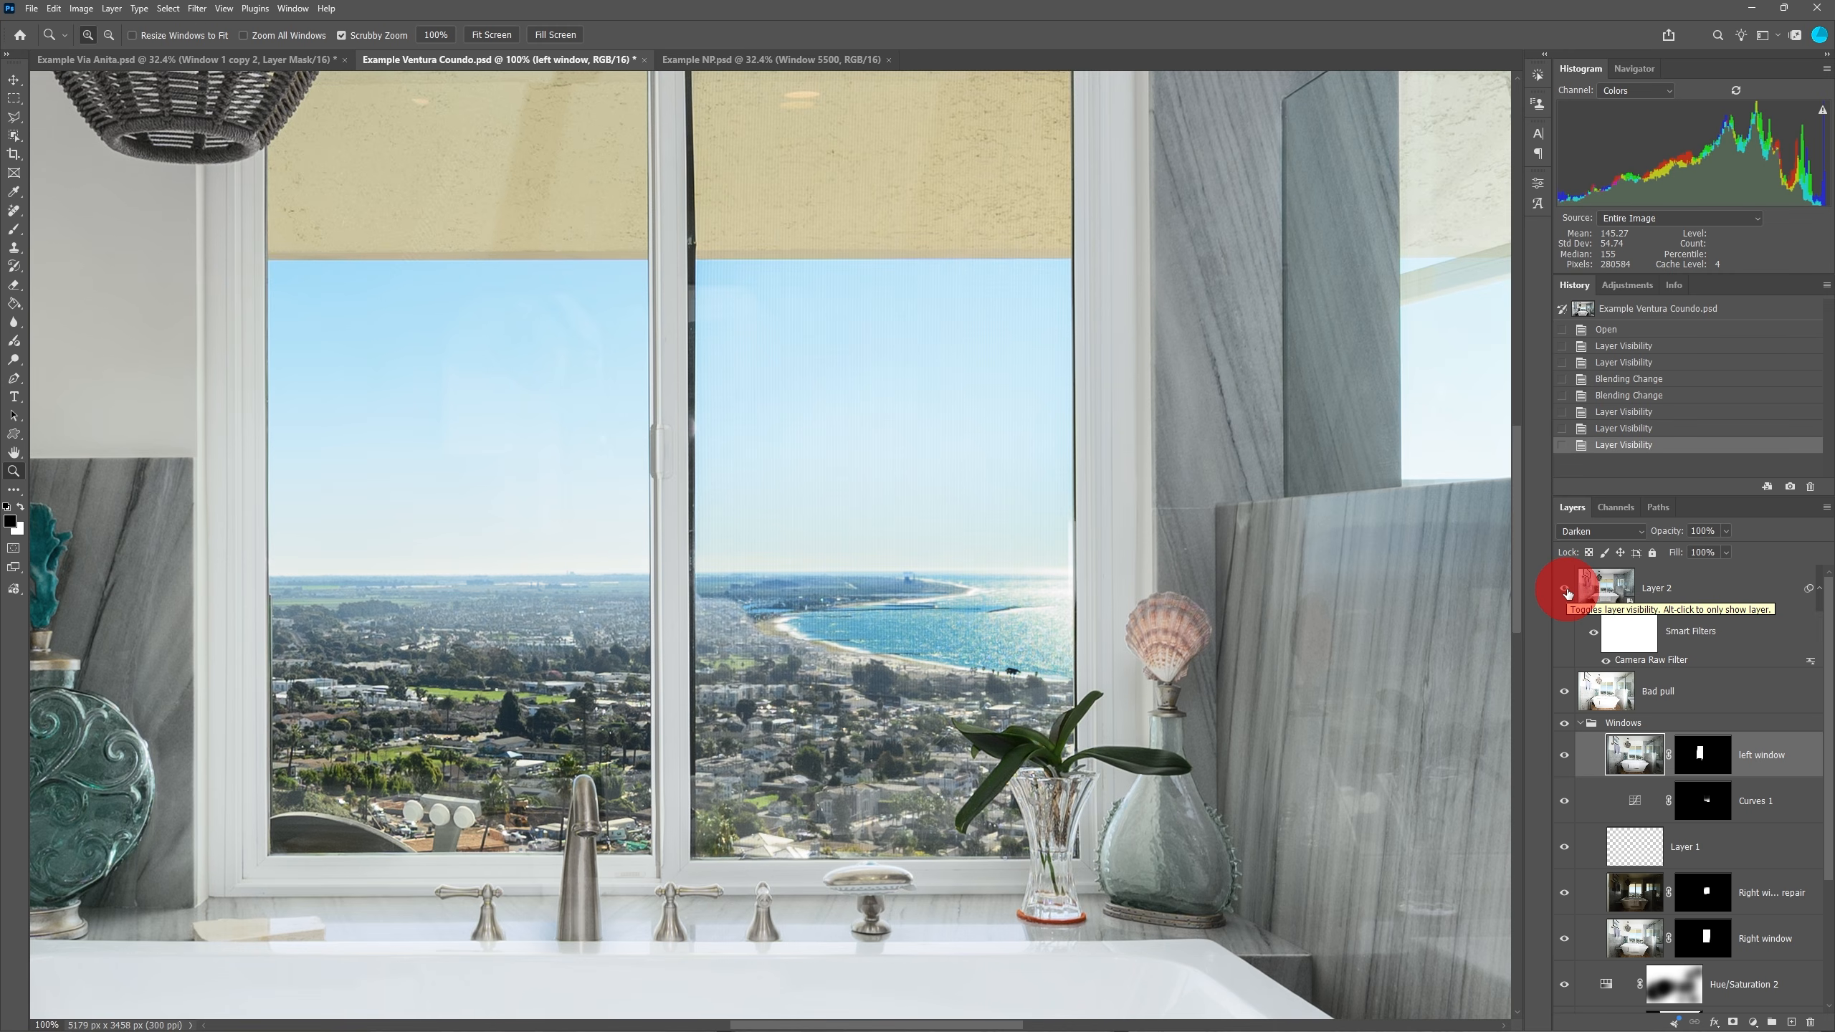
click(1565, 590)
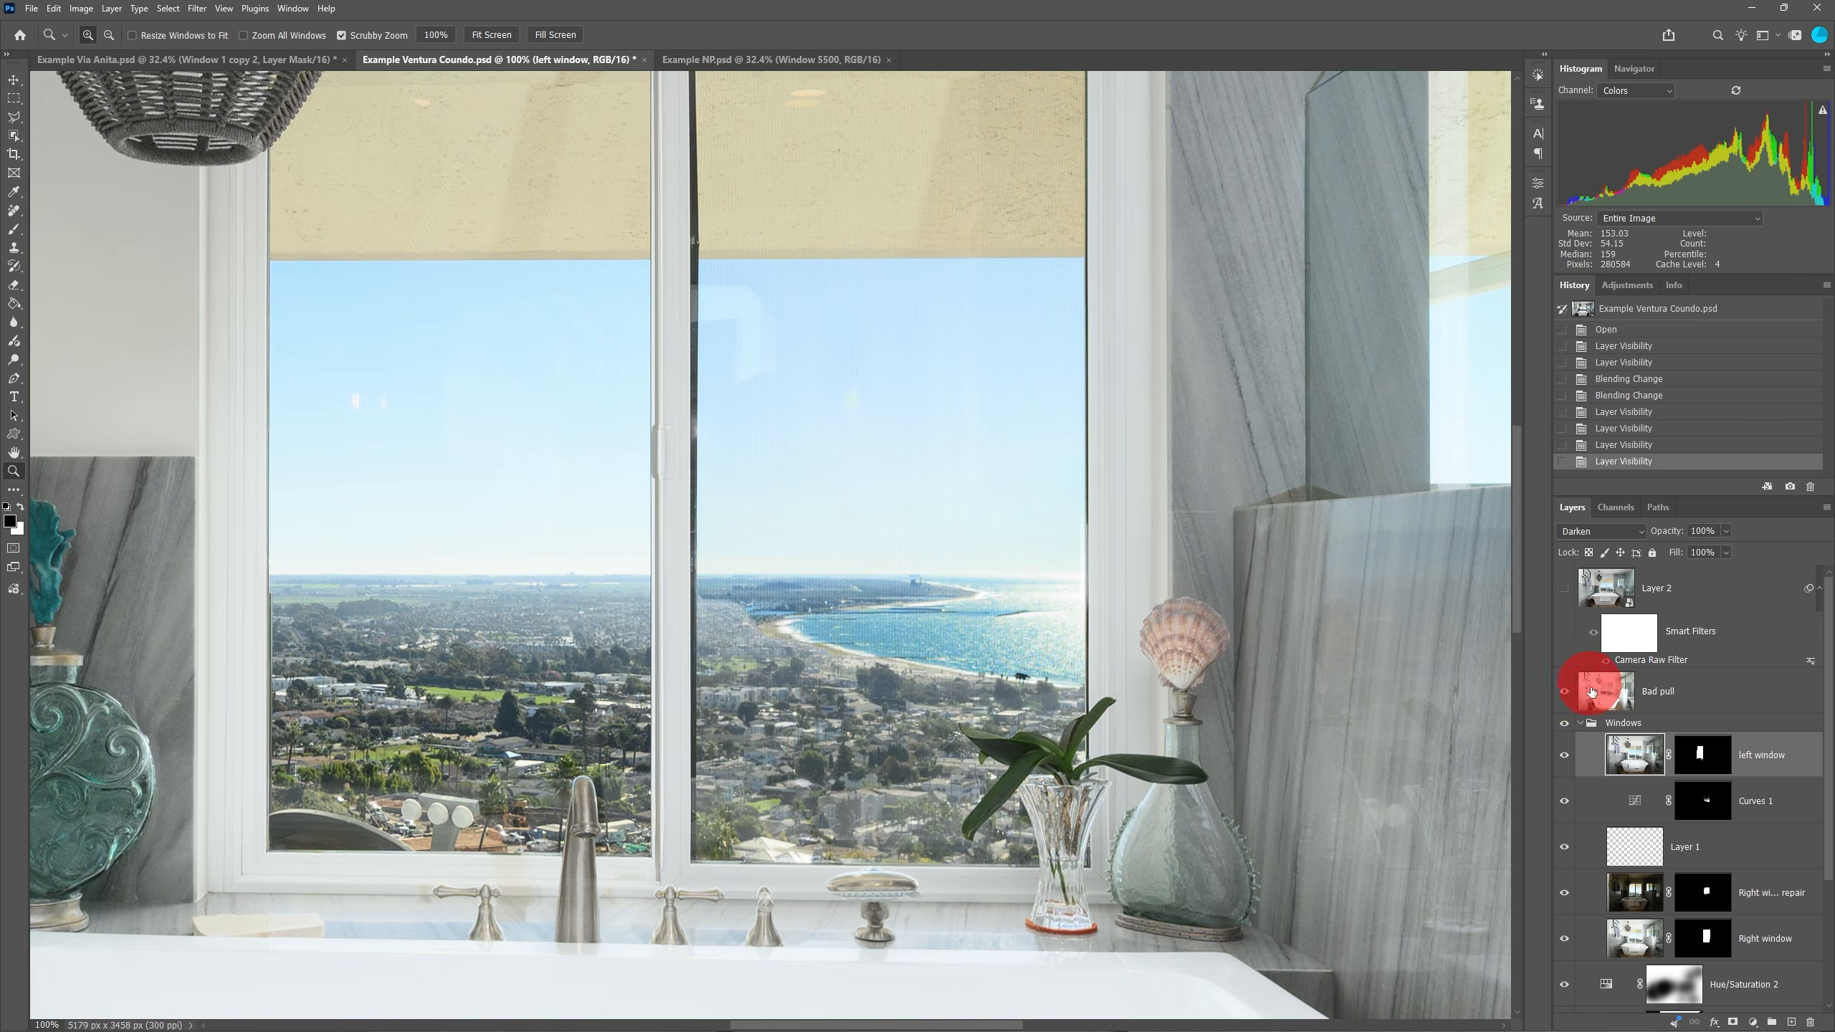
click(1564, 691)
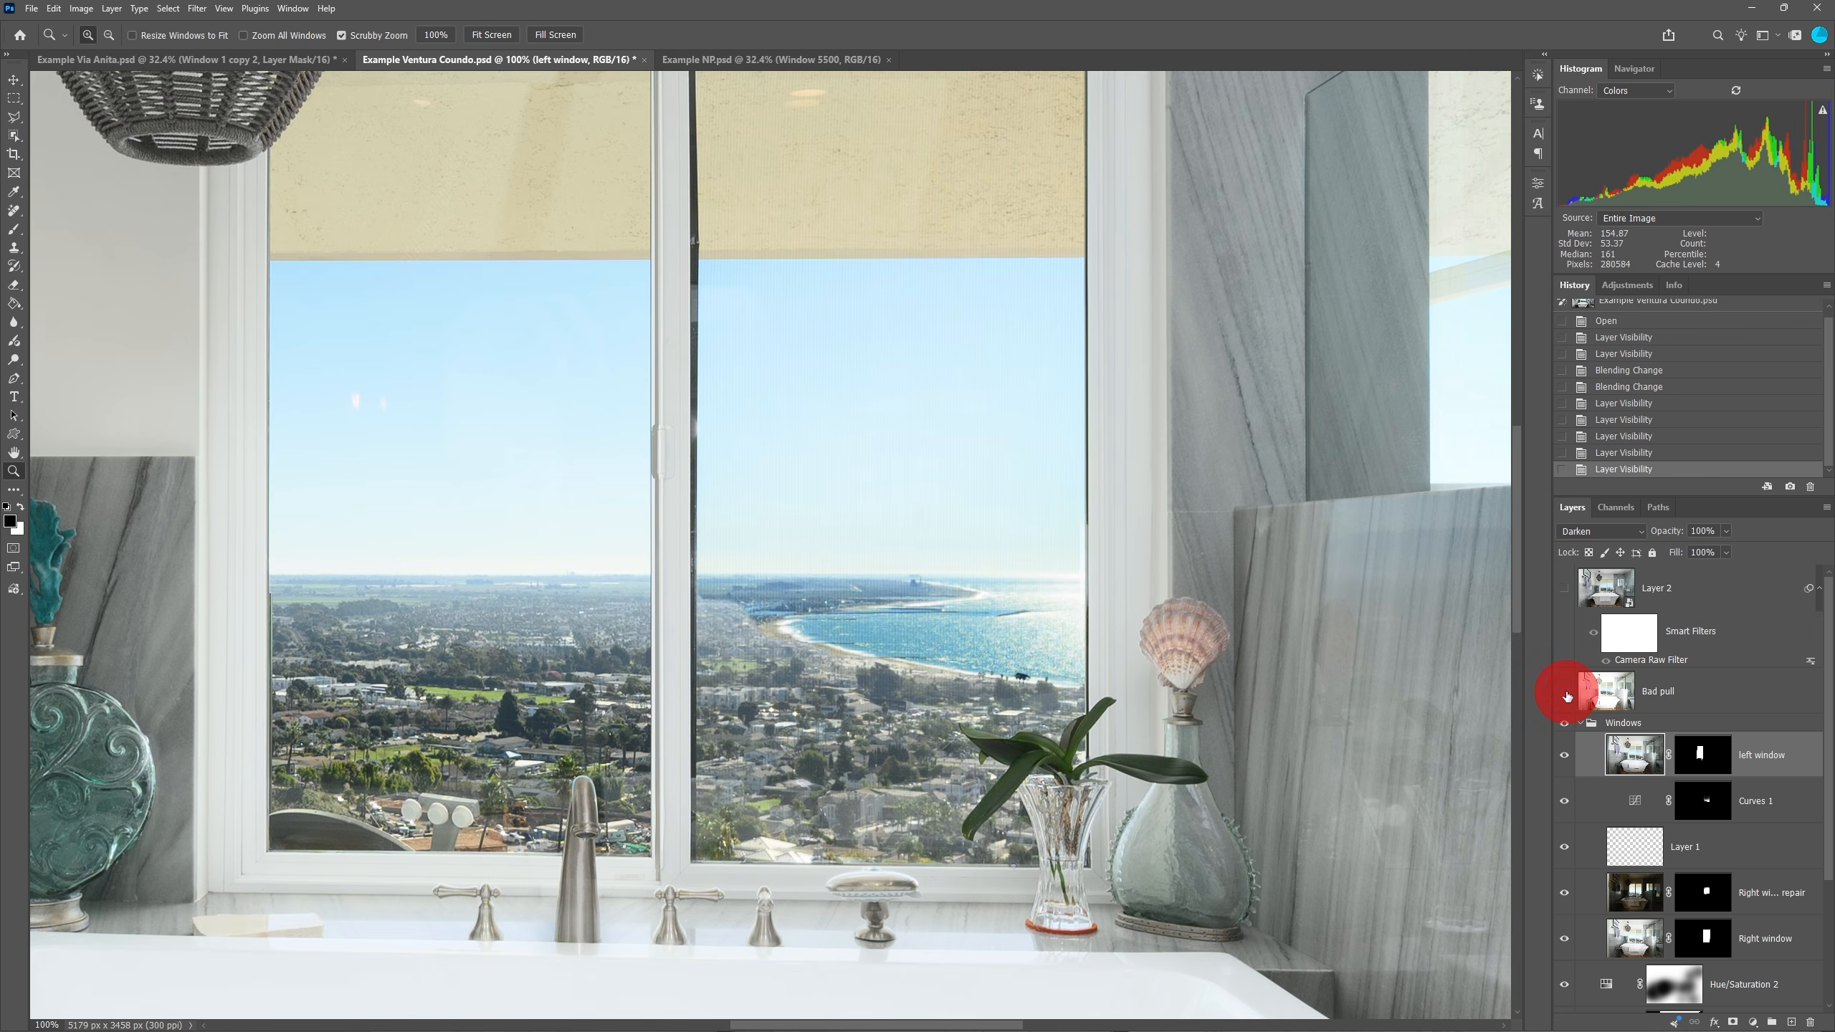
Isolate the Right window repair layer and disable its mask to view the full source exposure
scroll(1683, 788, down, 3)
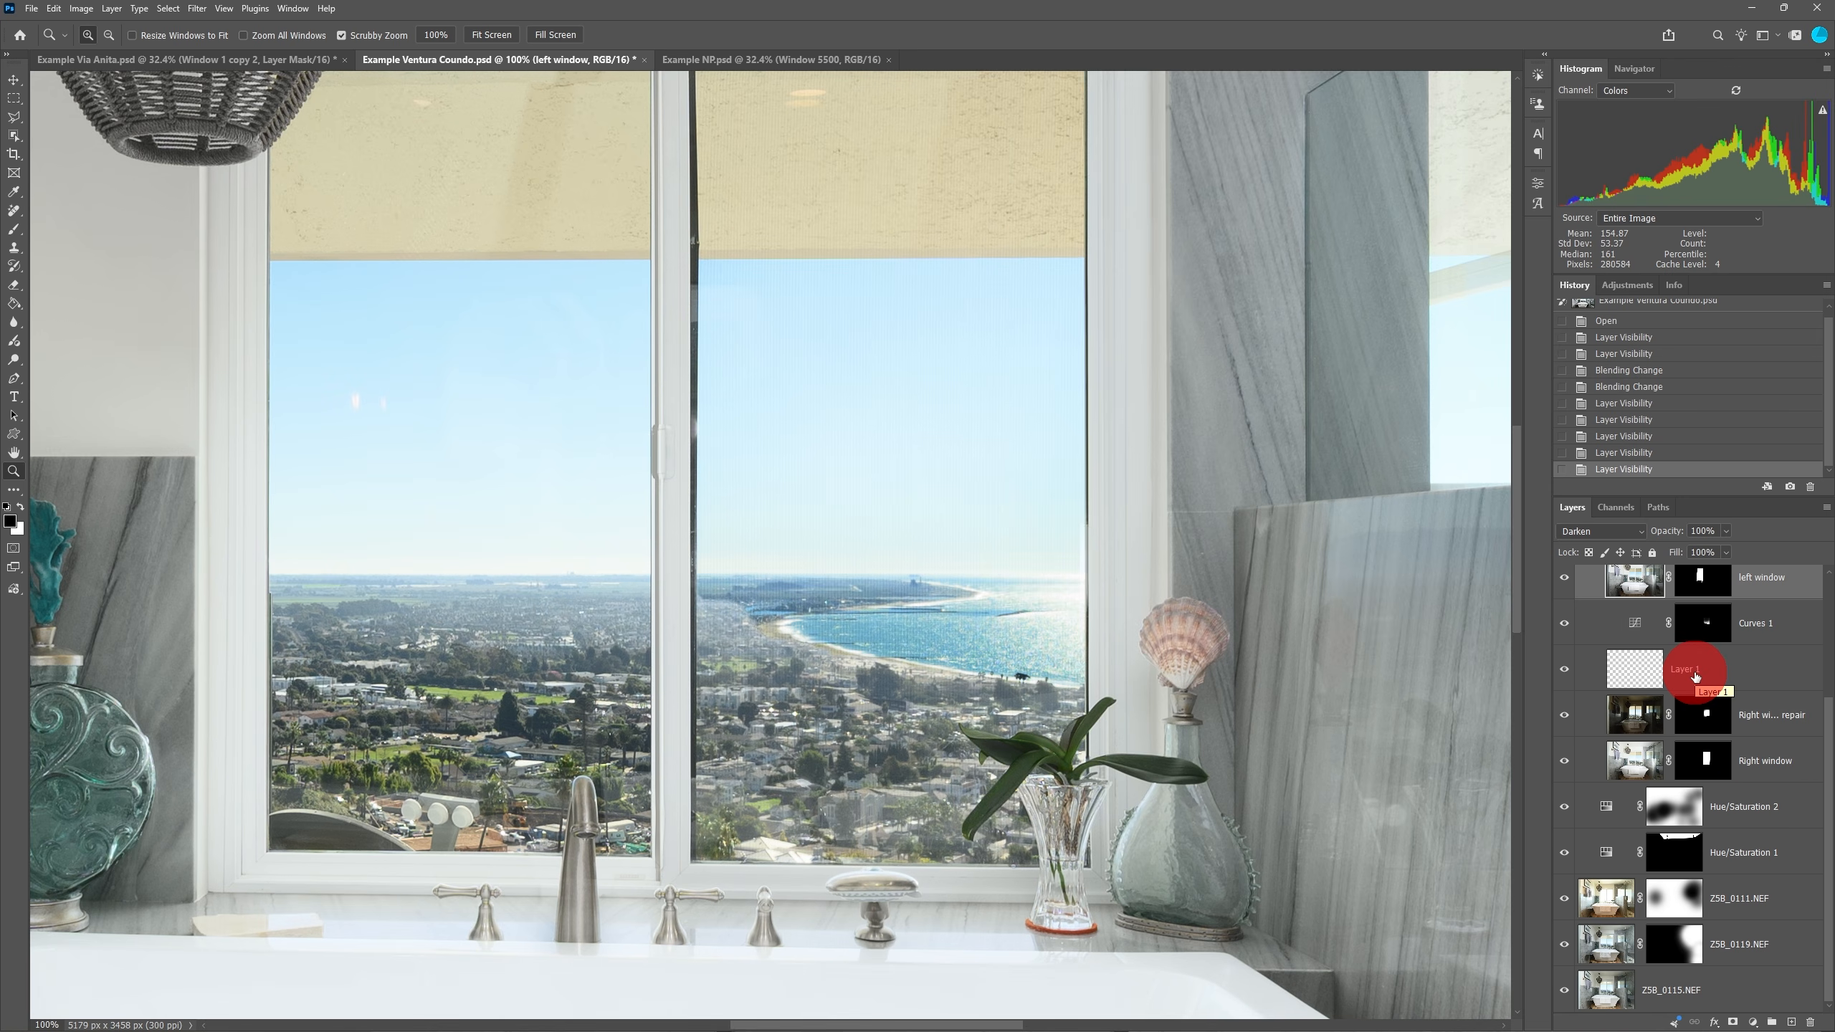
alt+click(1564, 717)
click(1707, 719)
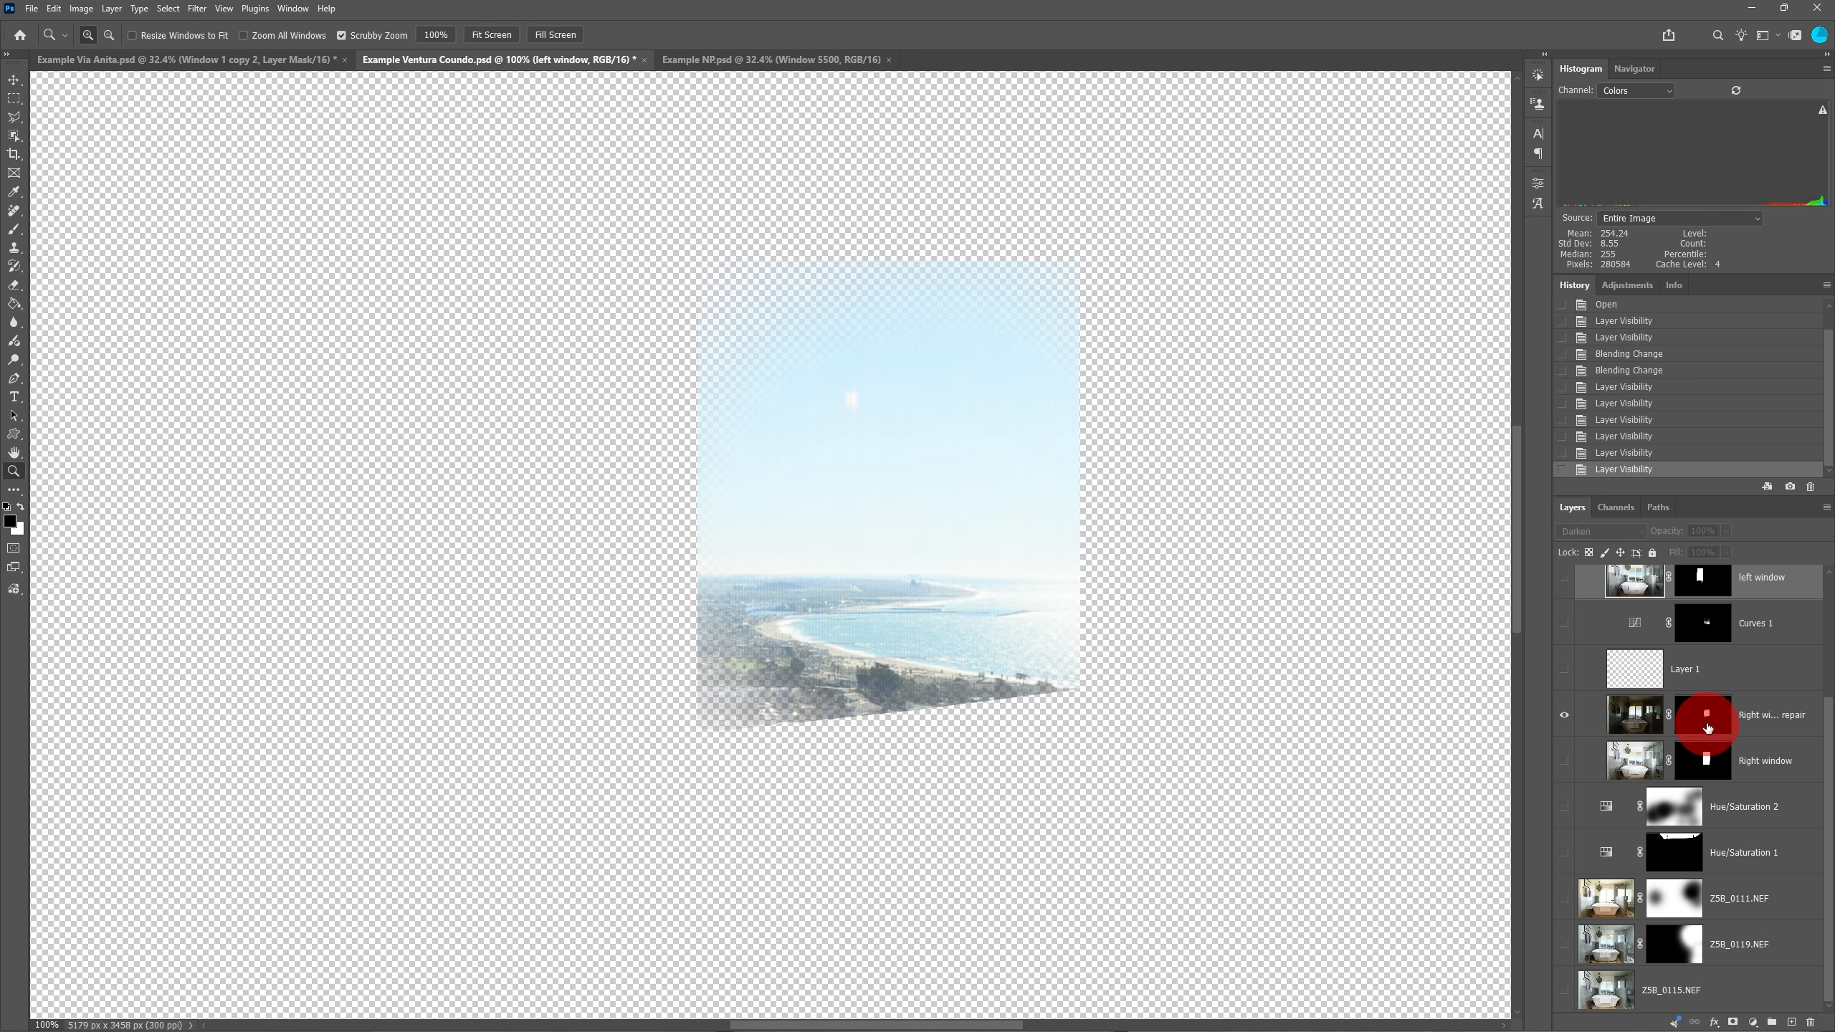
shift+click(1707, 723)
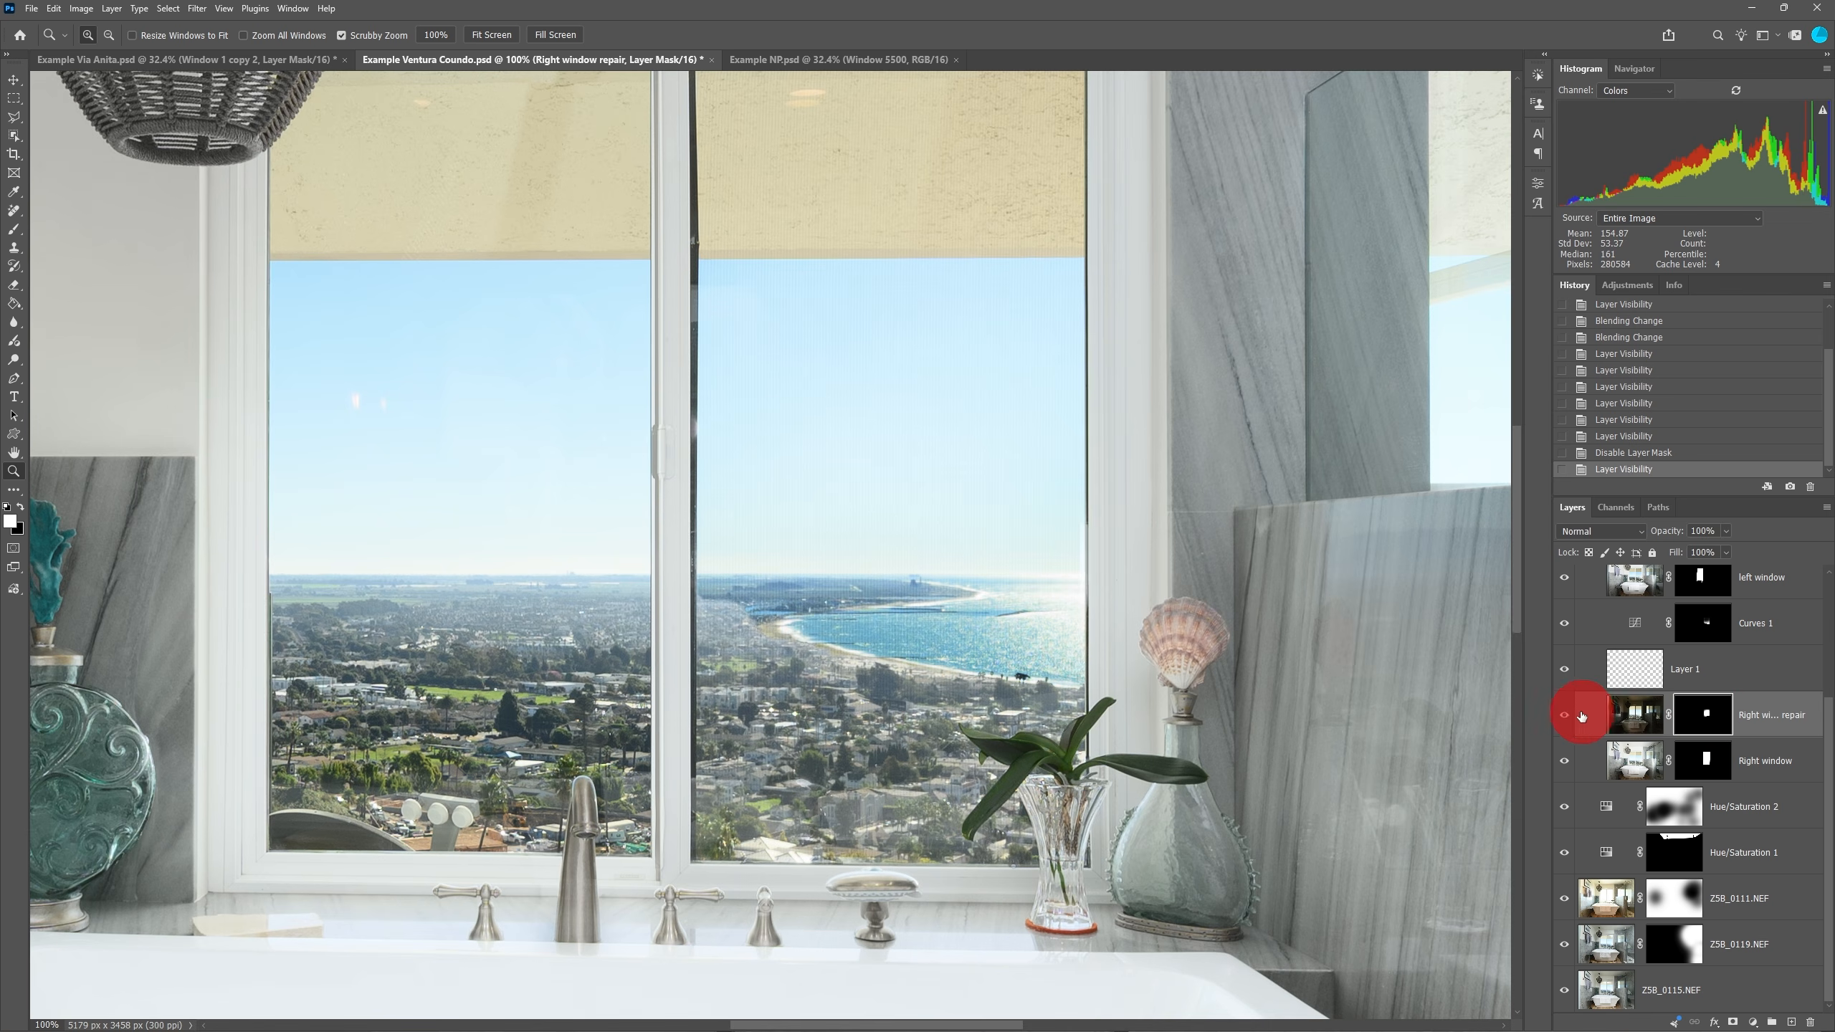
Compare the ocean view in the right window with and without the Right window repair layer
click(1566, 716)
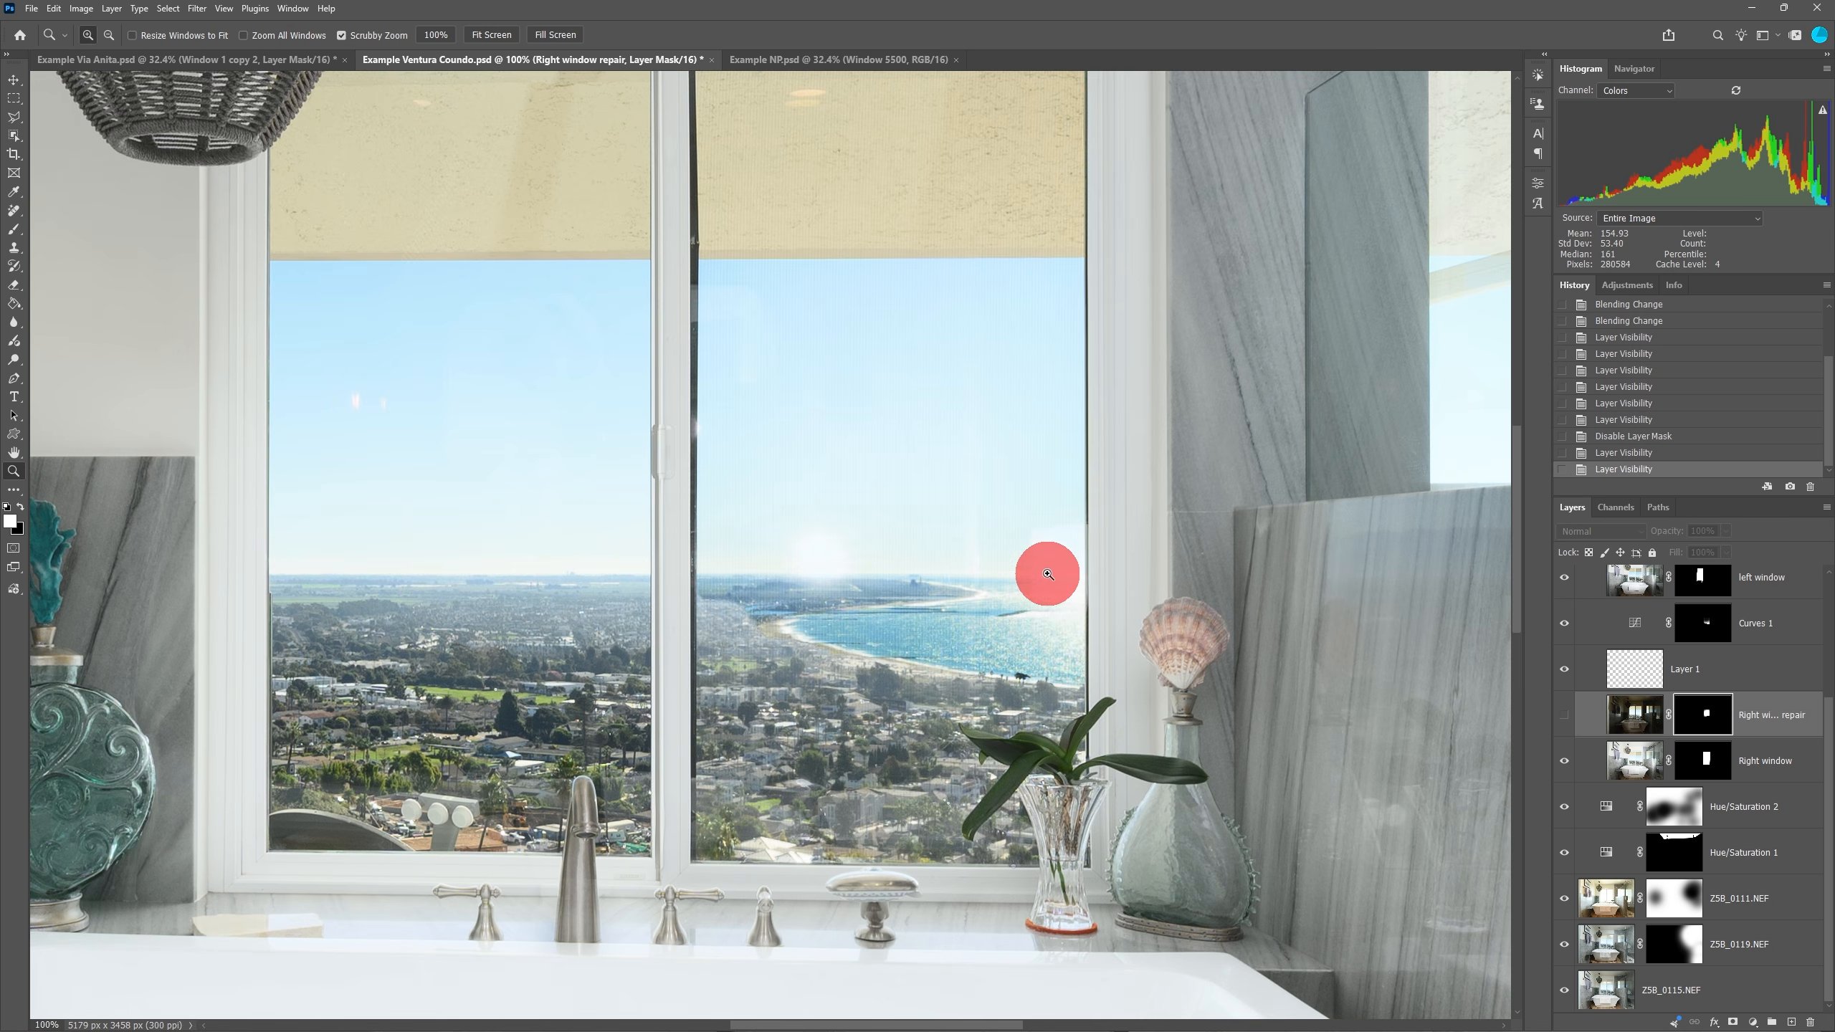
click(1571, 716)
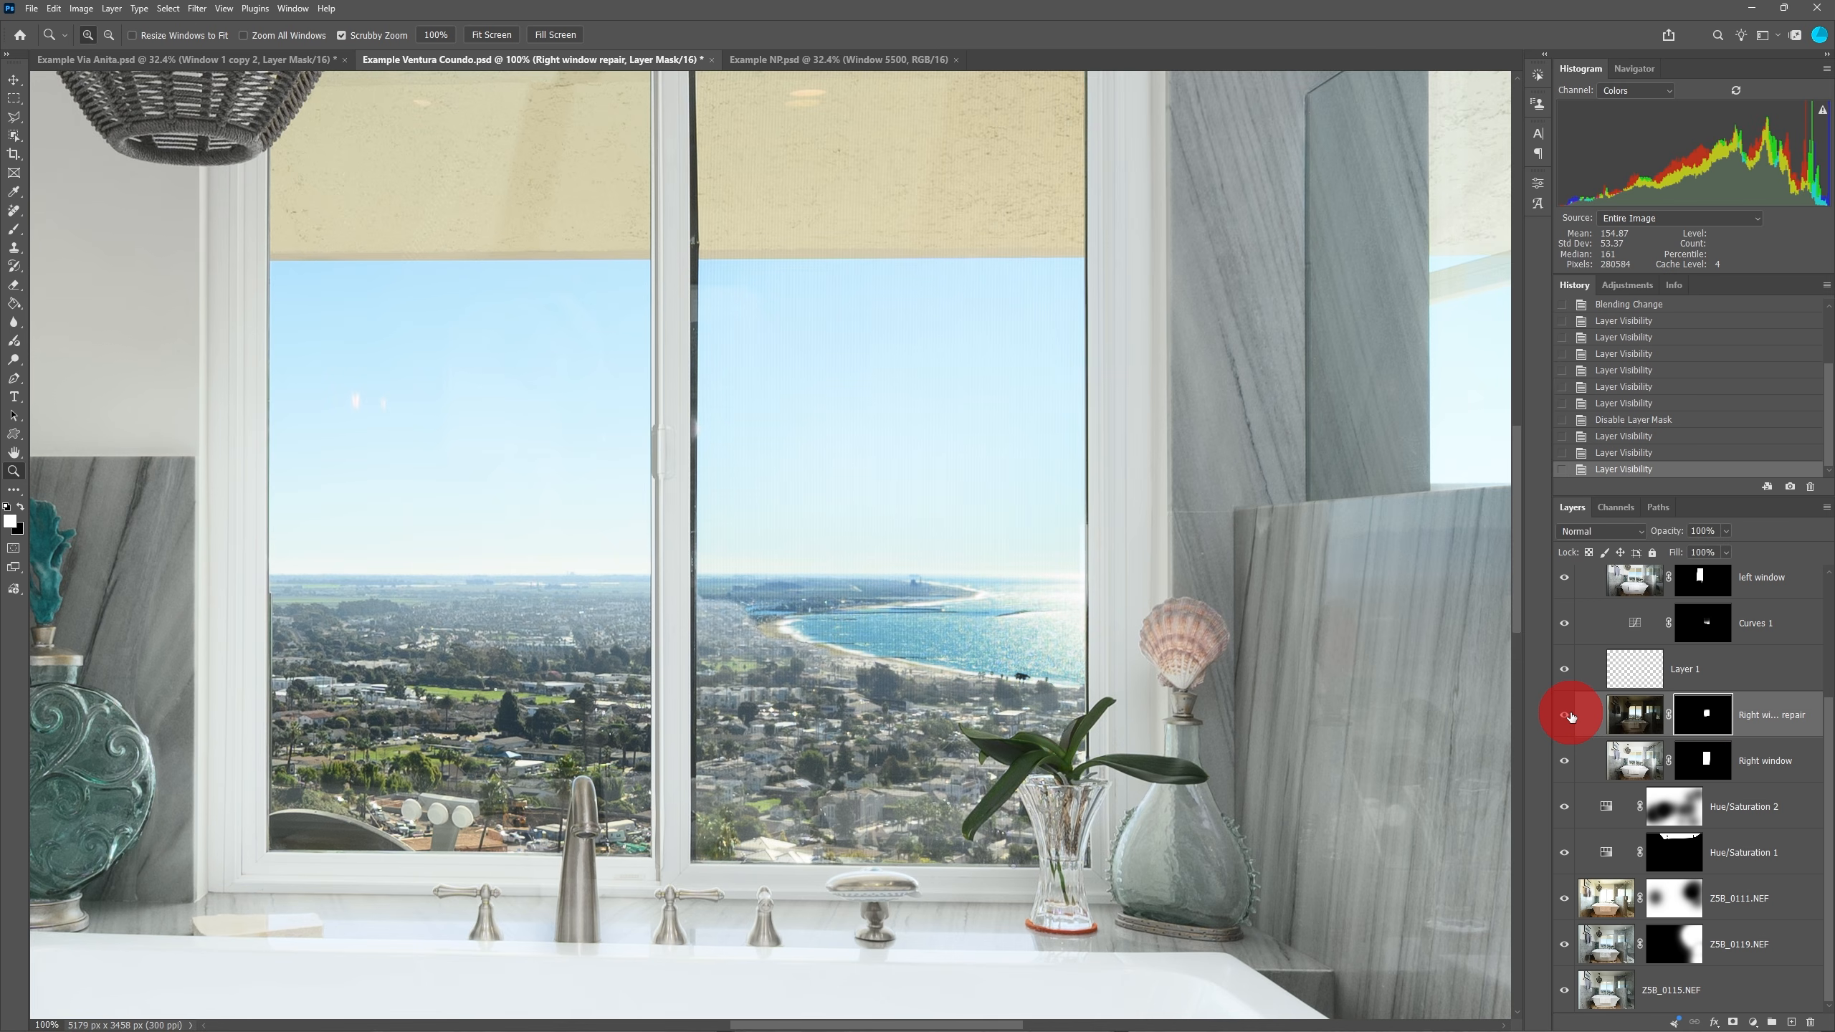
click(1699, 716)
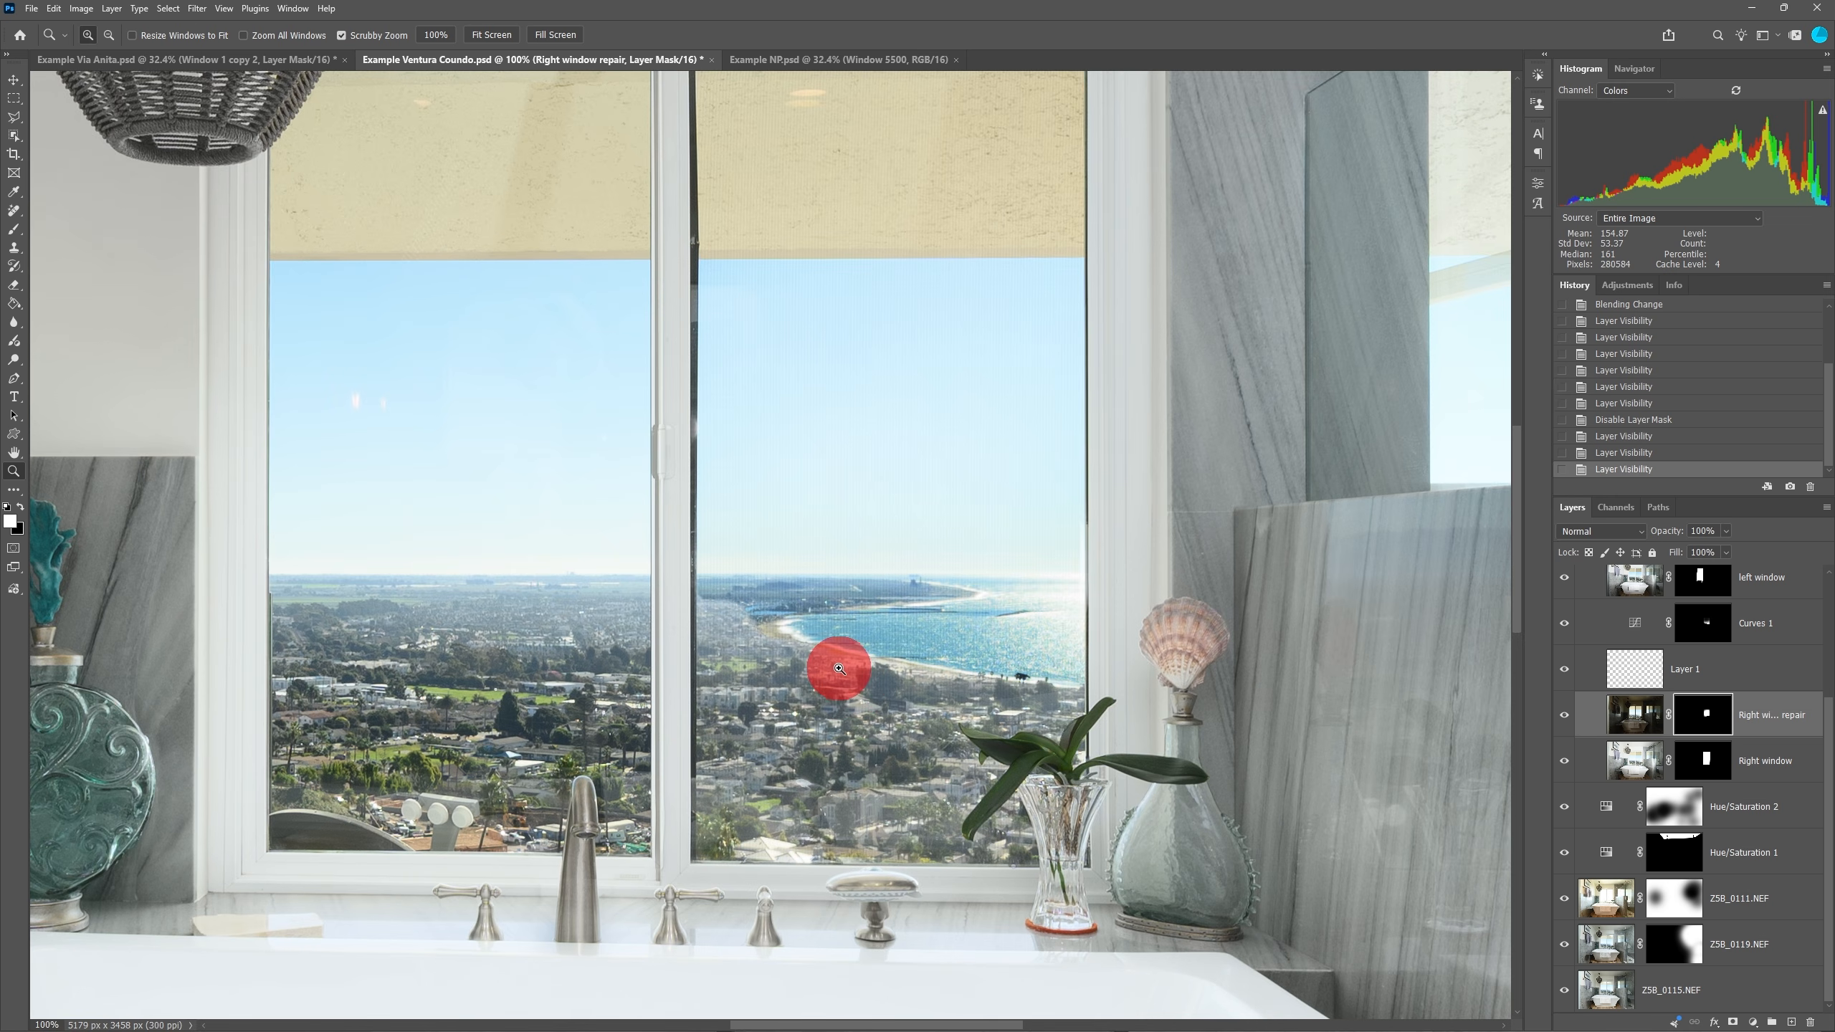
drag(831, 681, 846, 444)
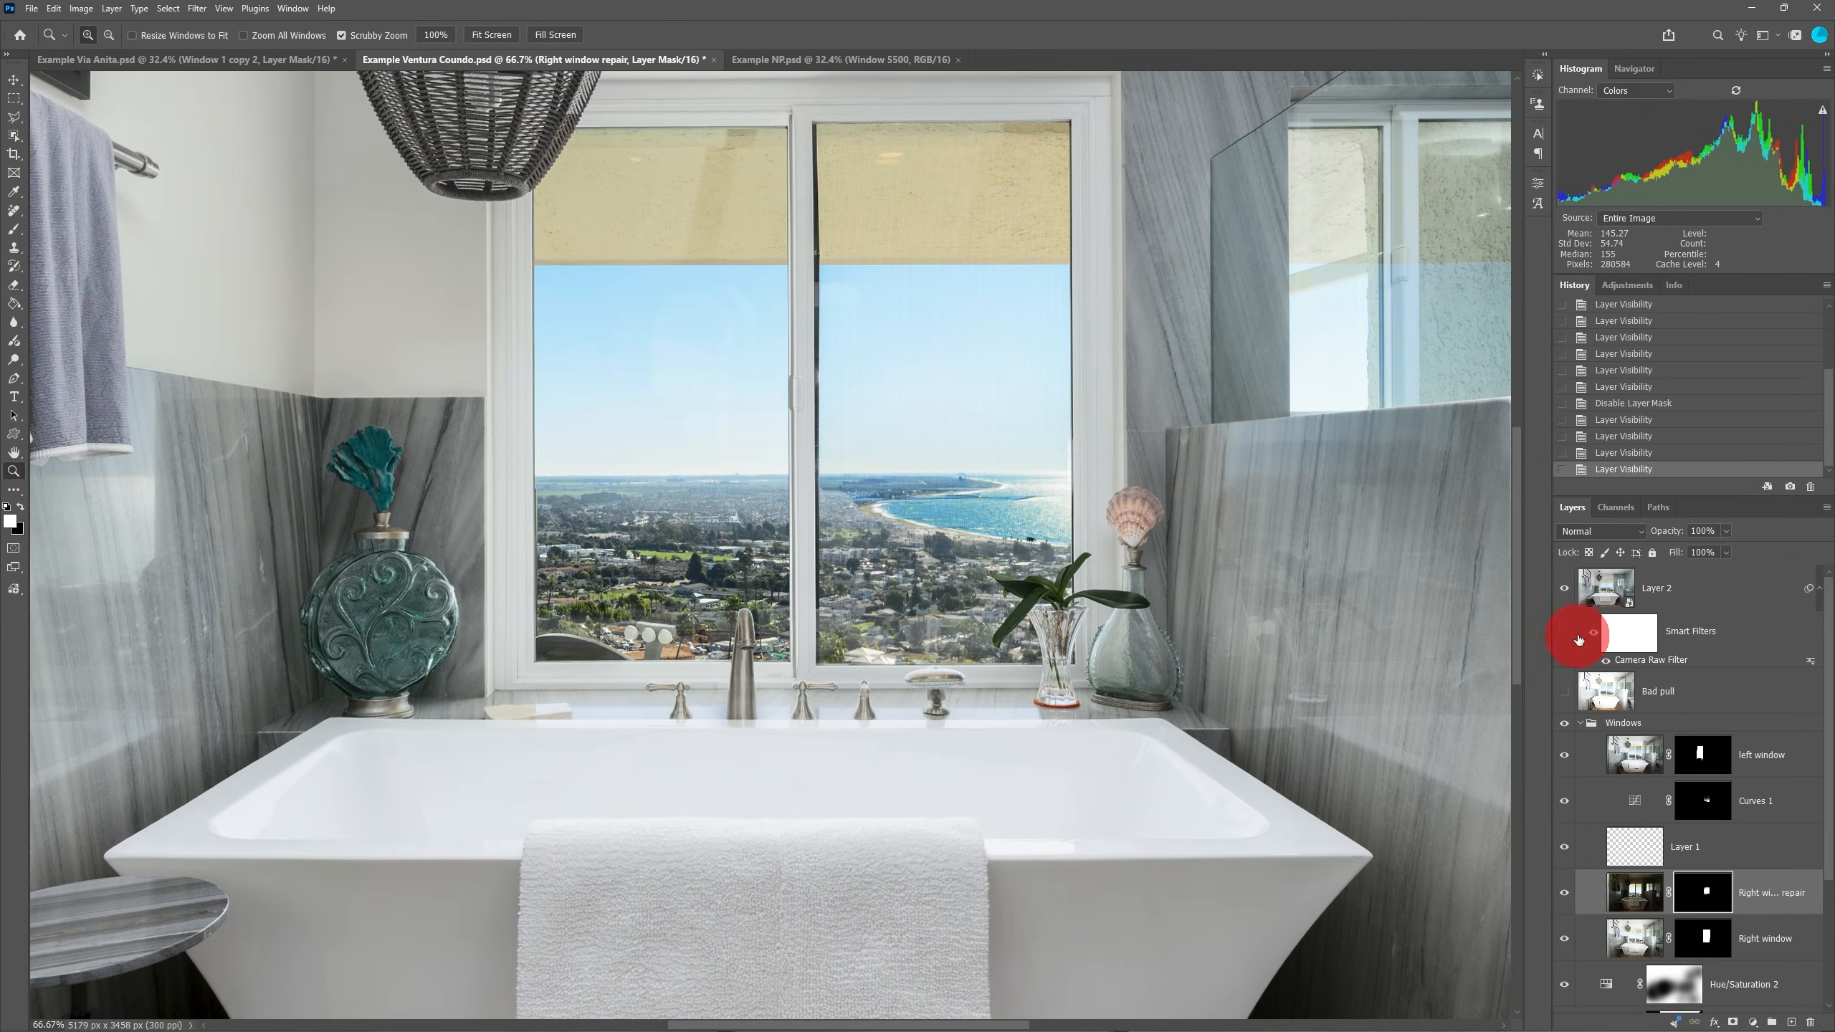
Hide Layer 2 and the left window layer, and disable the Right window layer's mask to examine its full window pull
click(1564, 588)
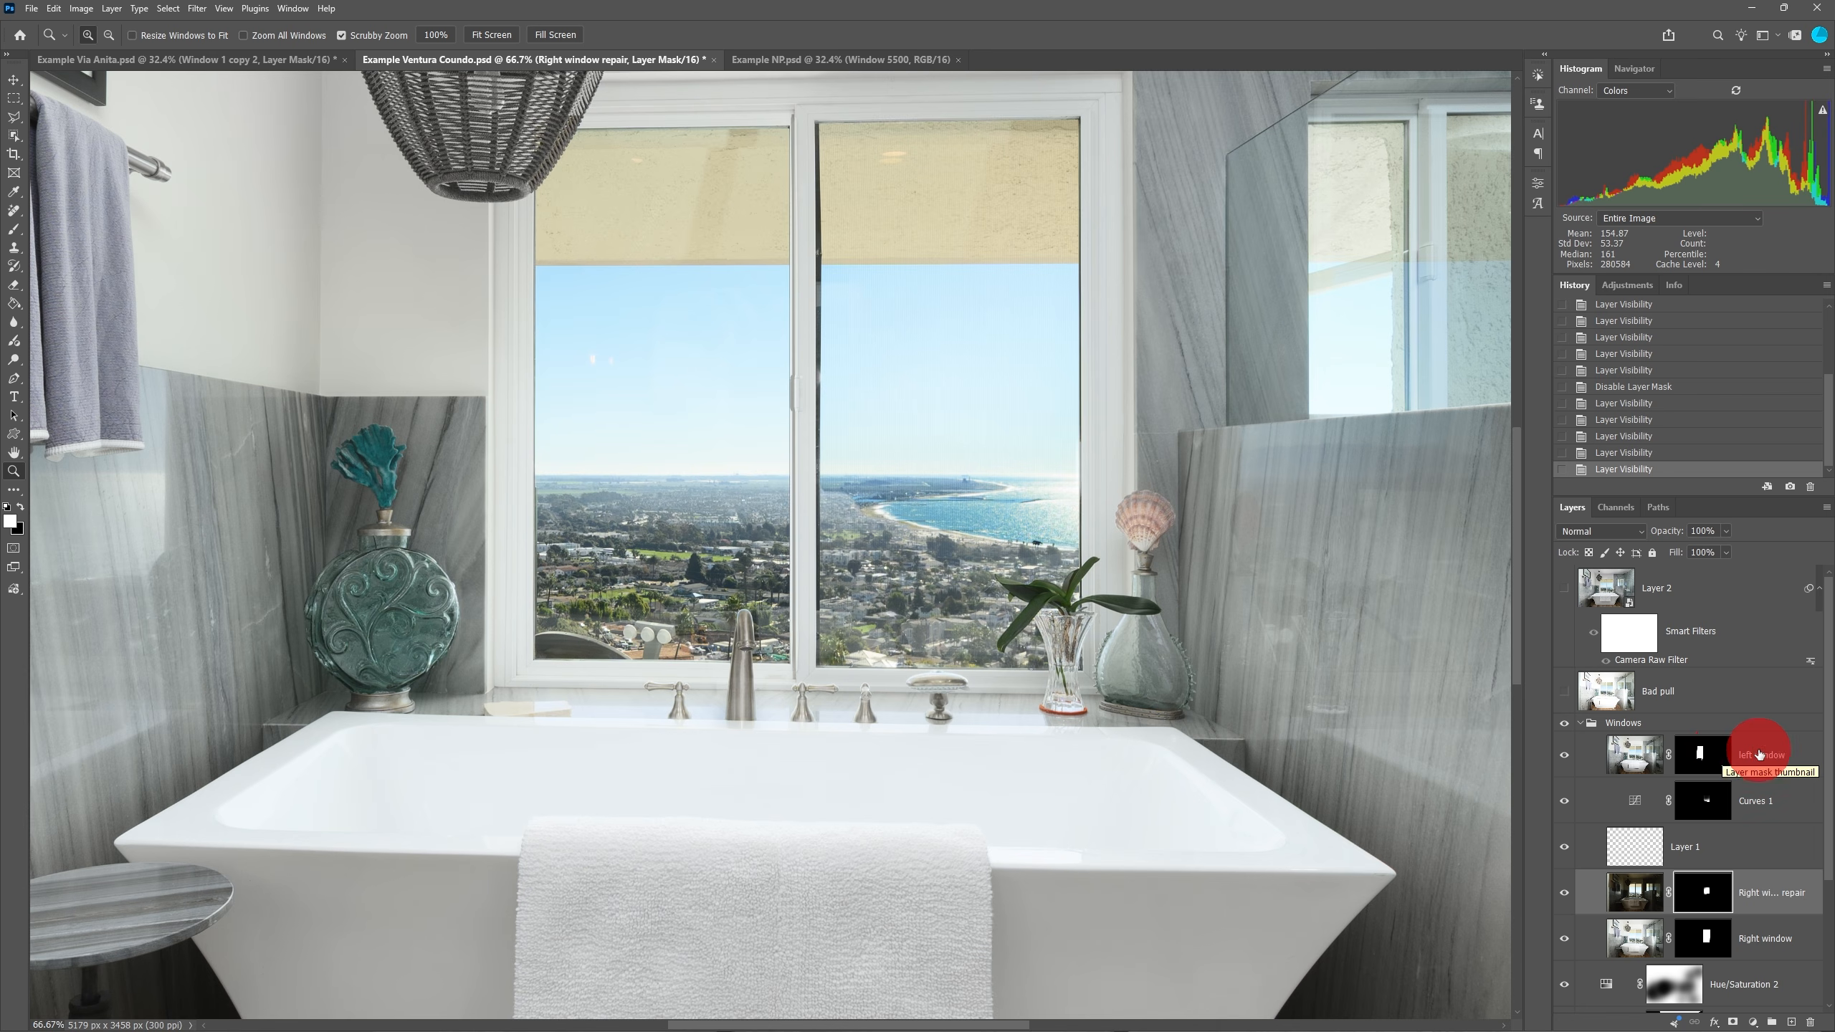
click(1563, 756)
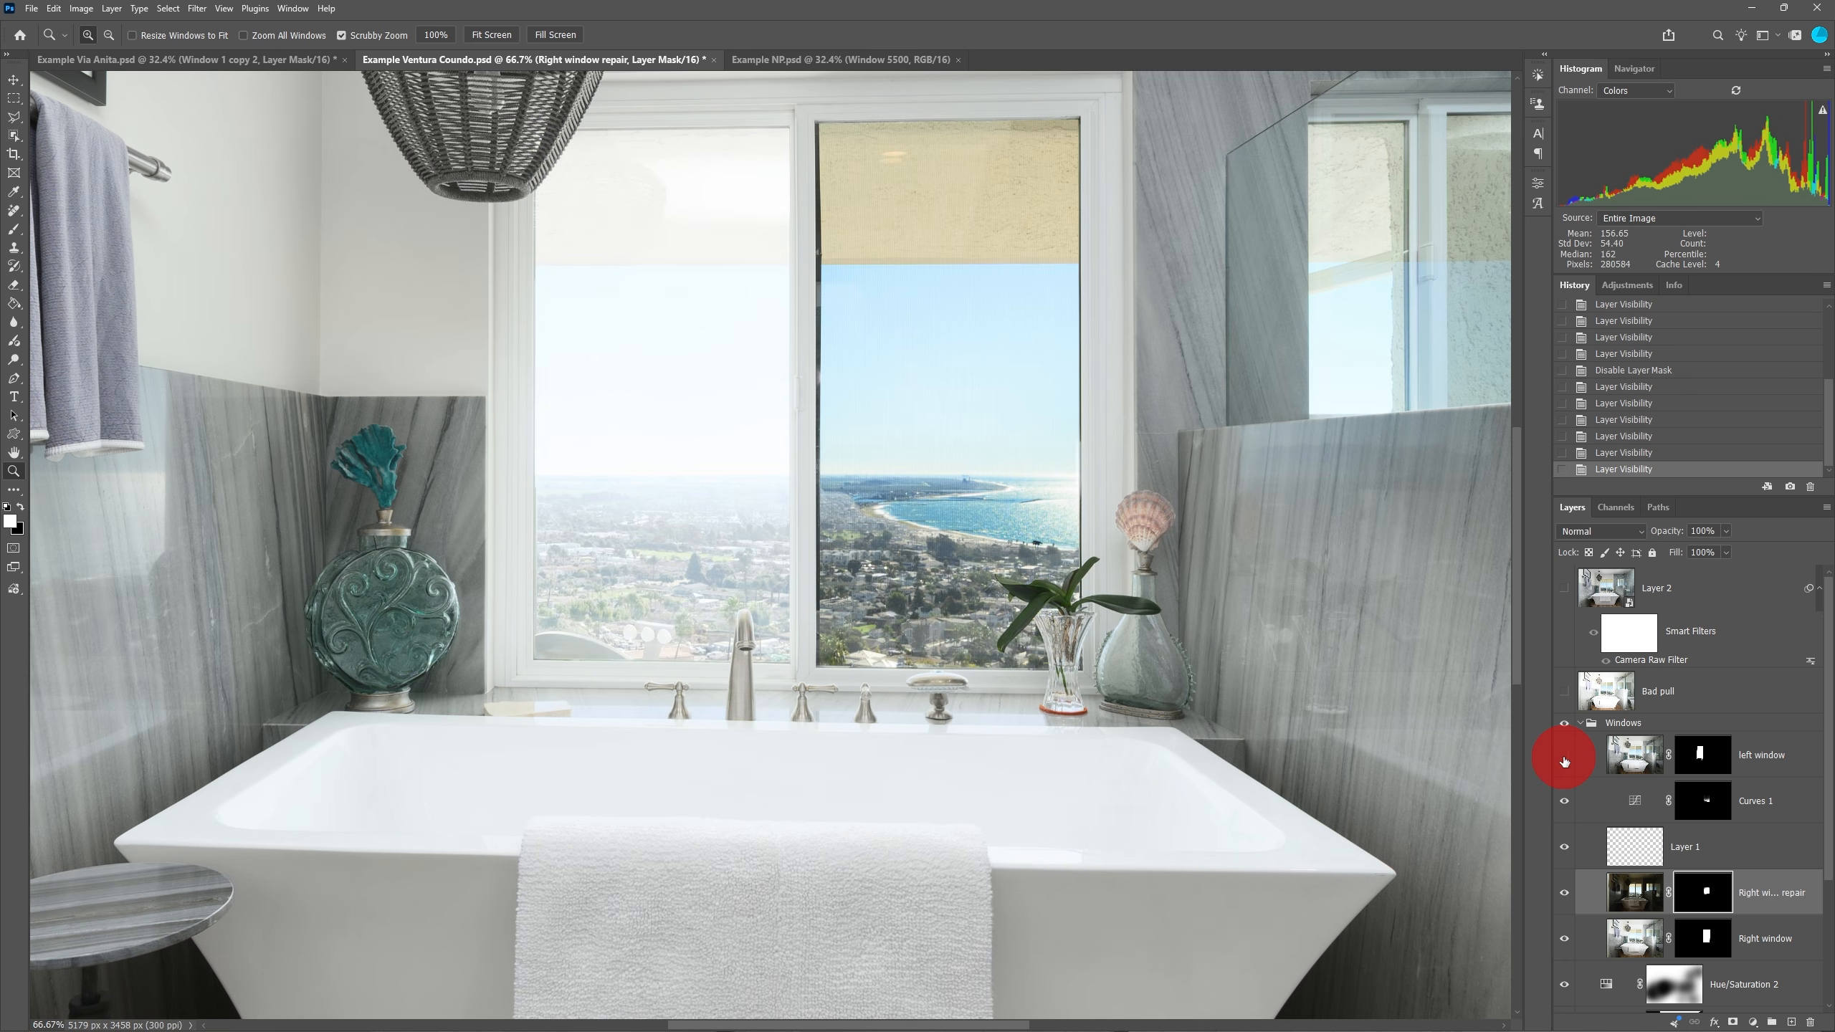
click(1706, 943)
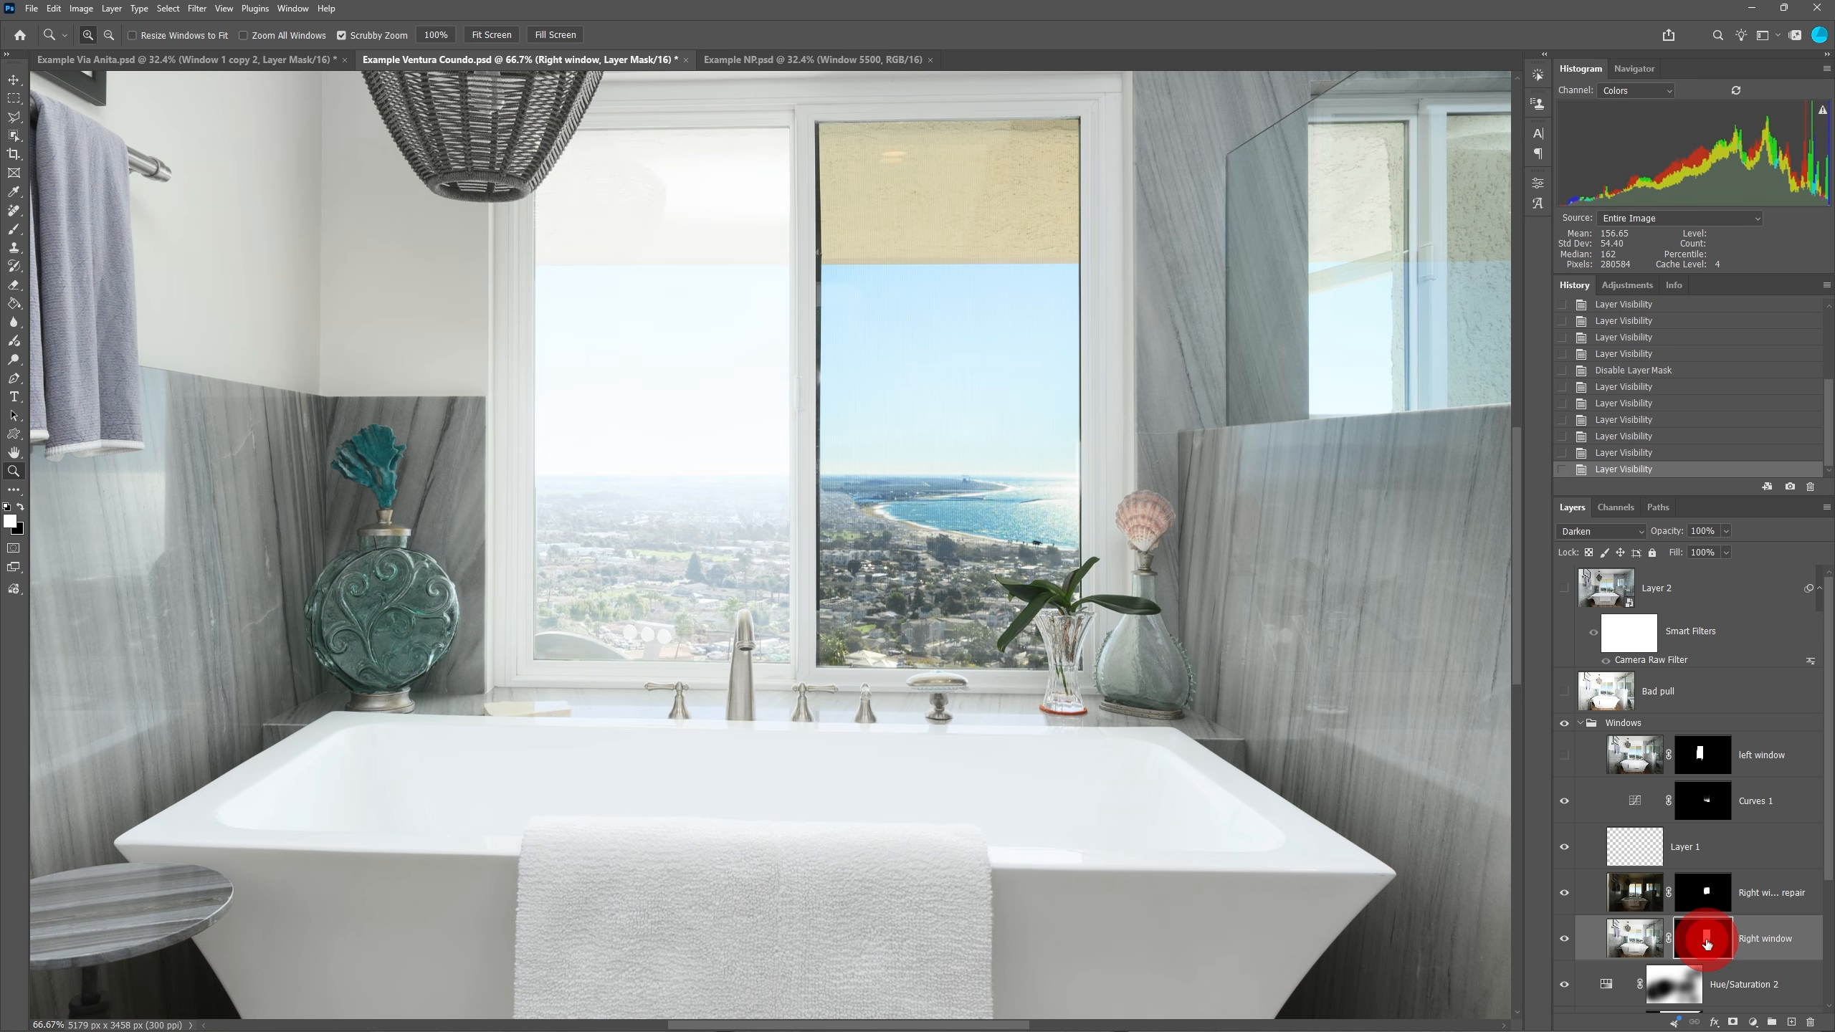
shift+click(1706, 943)
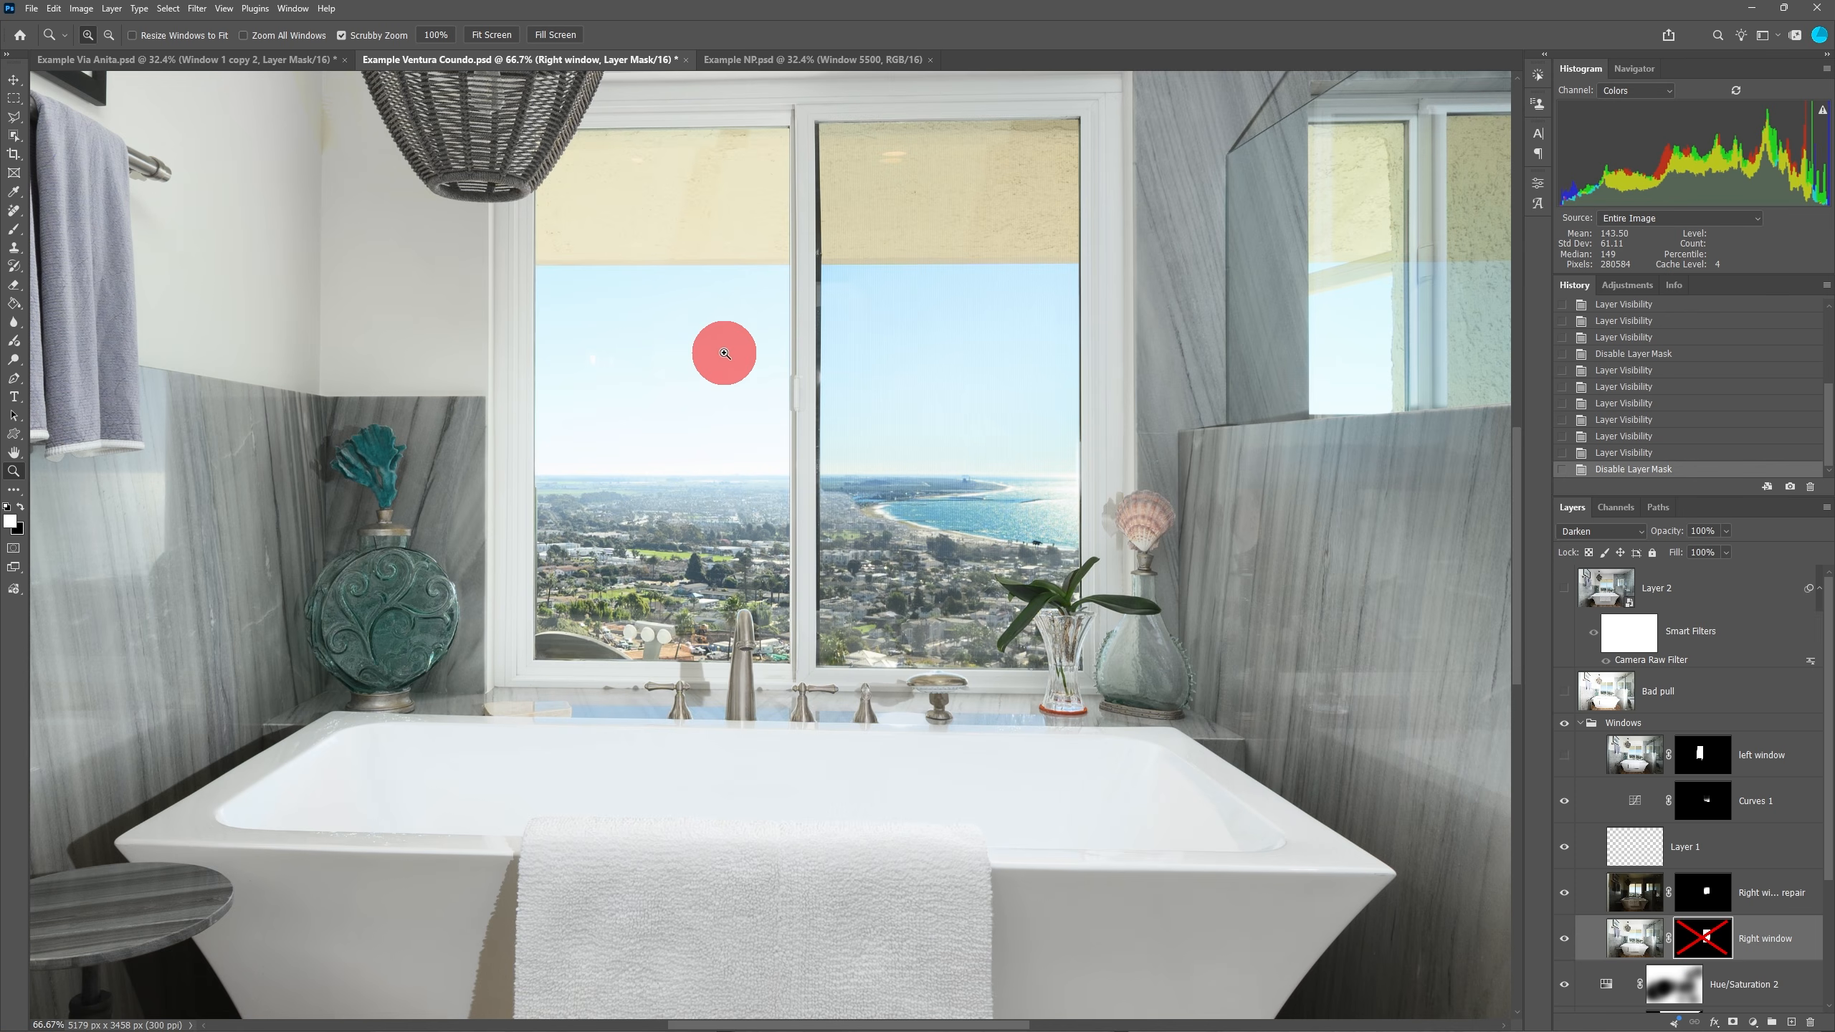
click(870, 356)
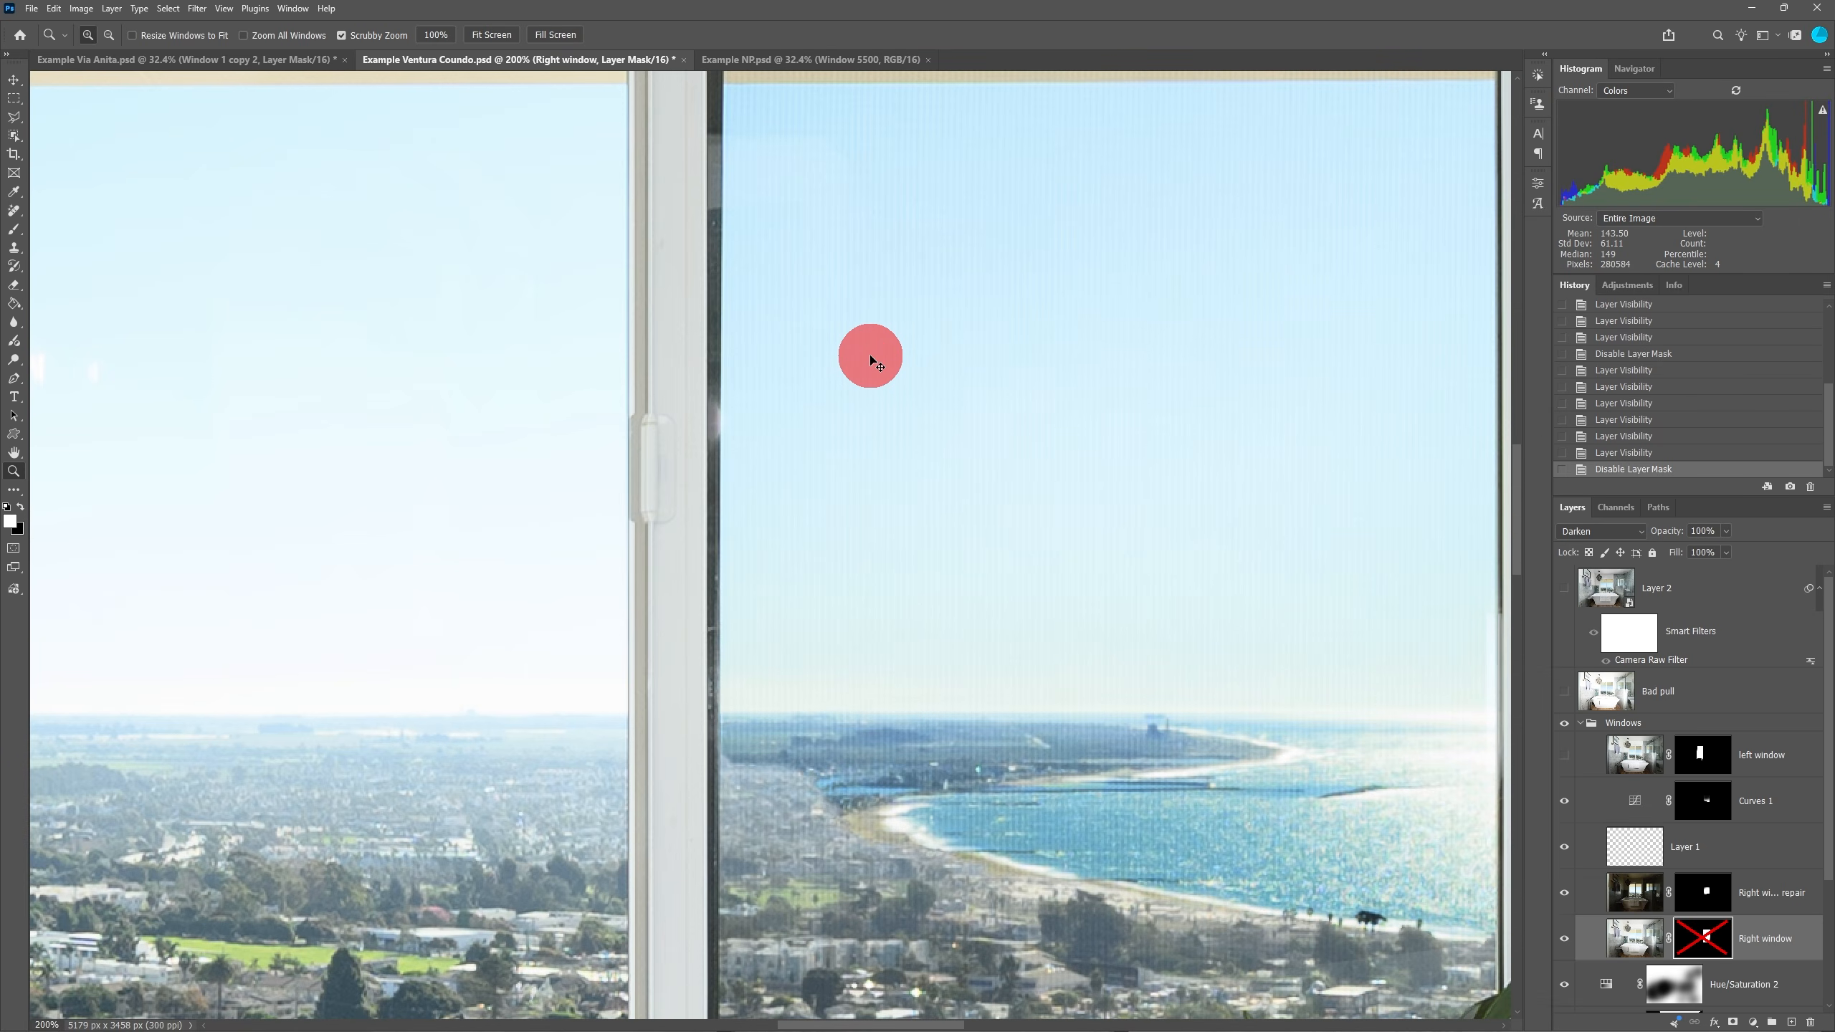
alt+click(870, 355)
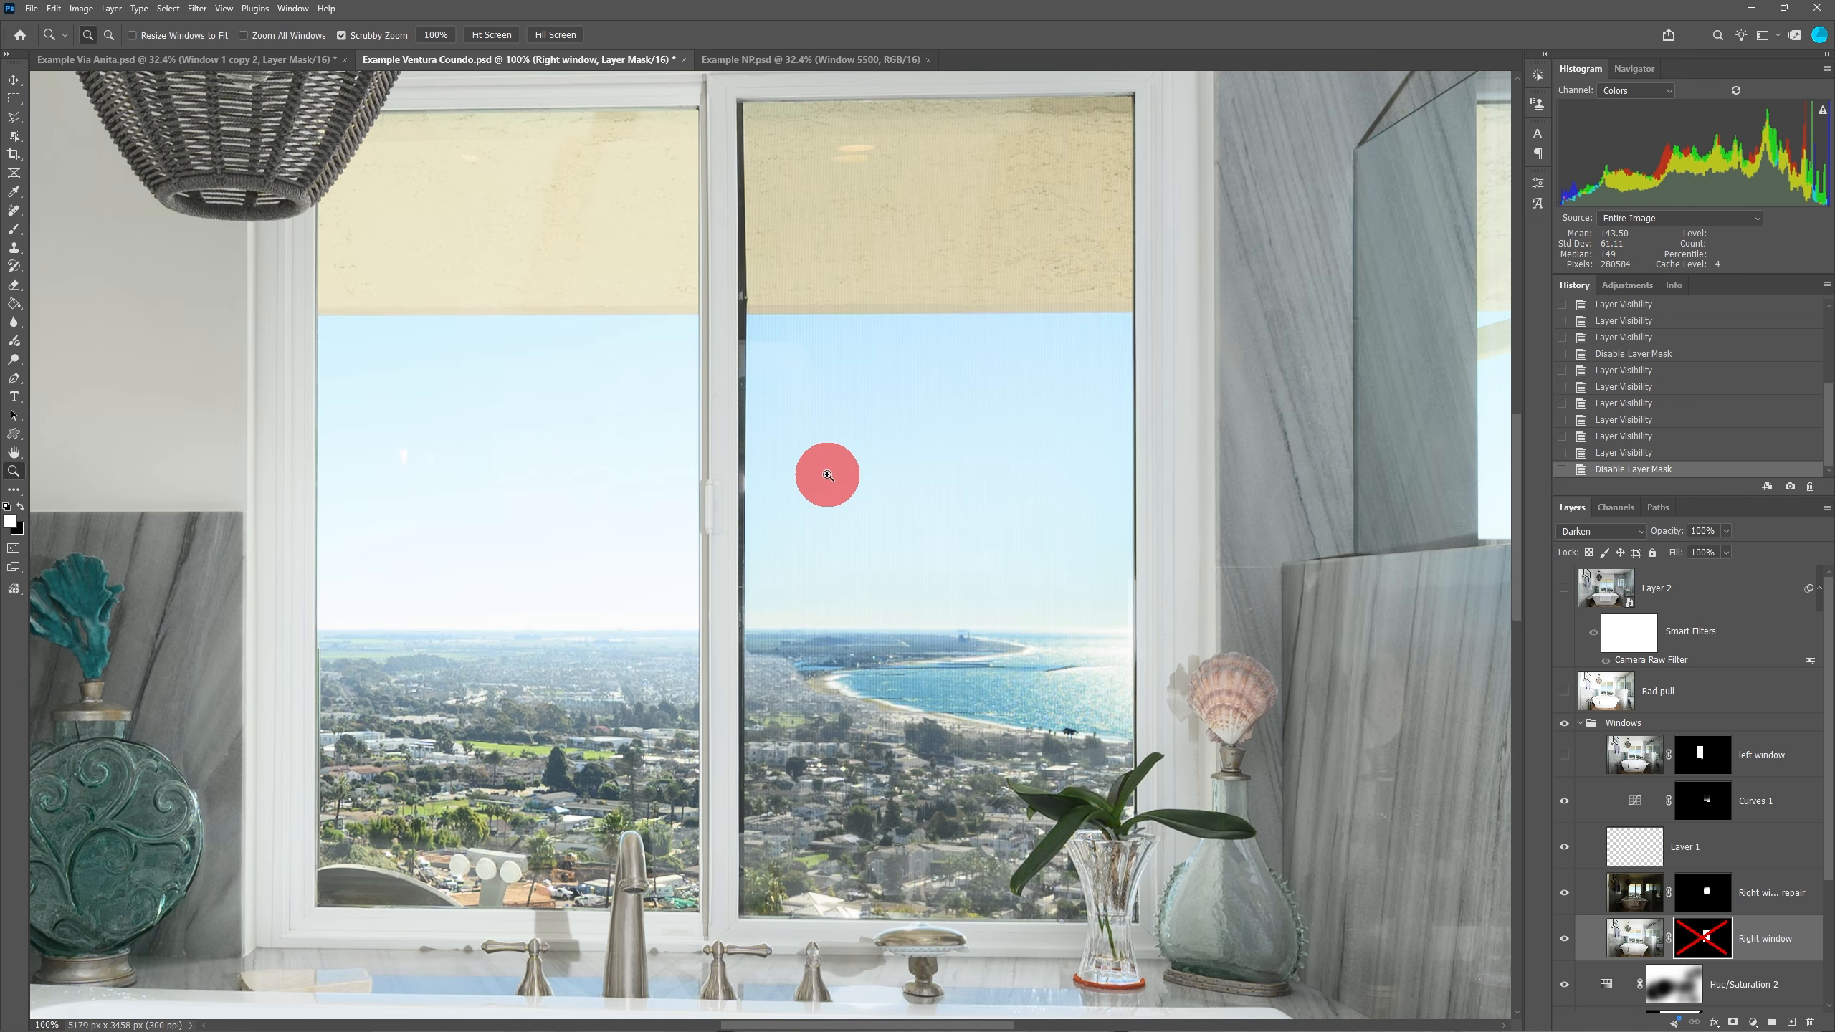
Show the left window layer and re-enable the Right window layer's mask
click(1564, 755)
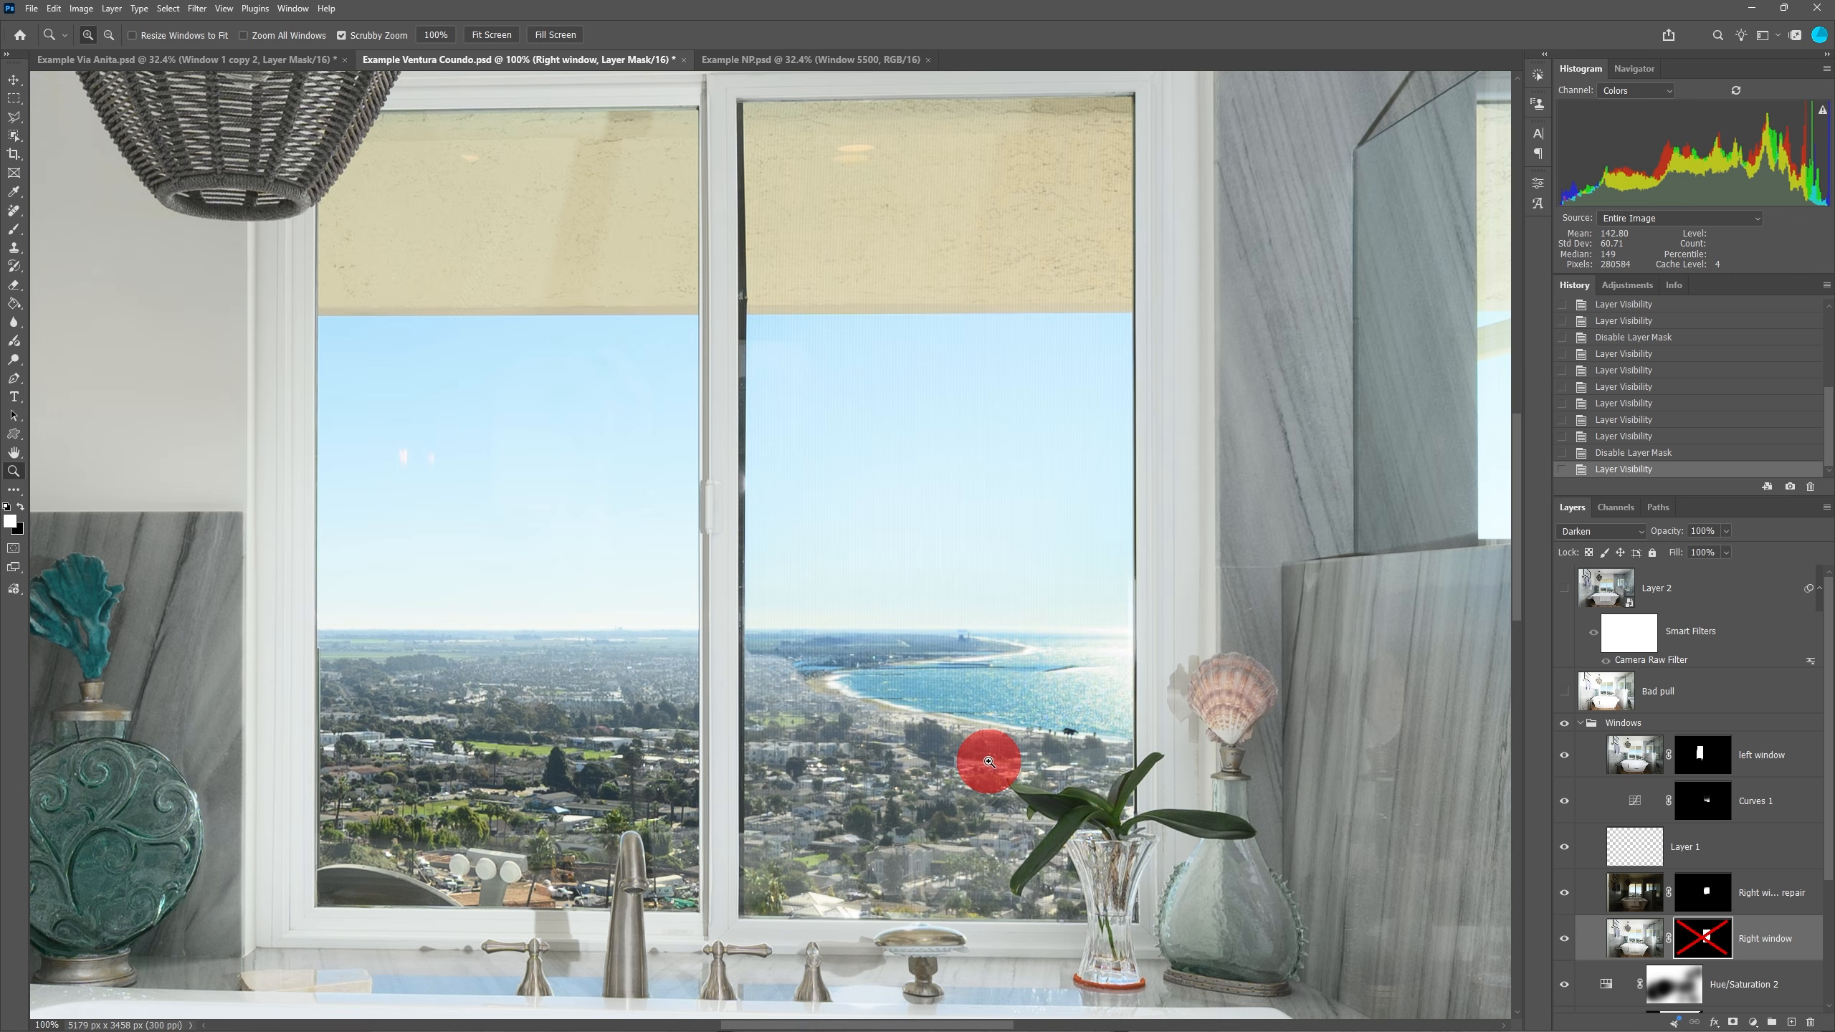
click(1702, 938)
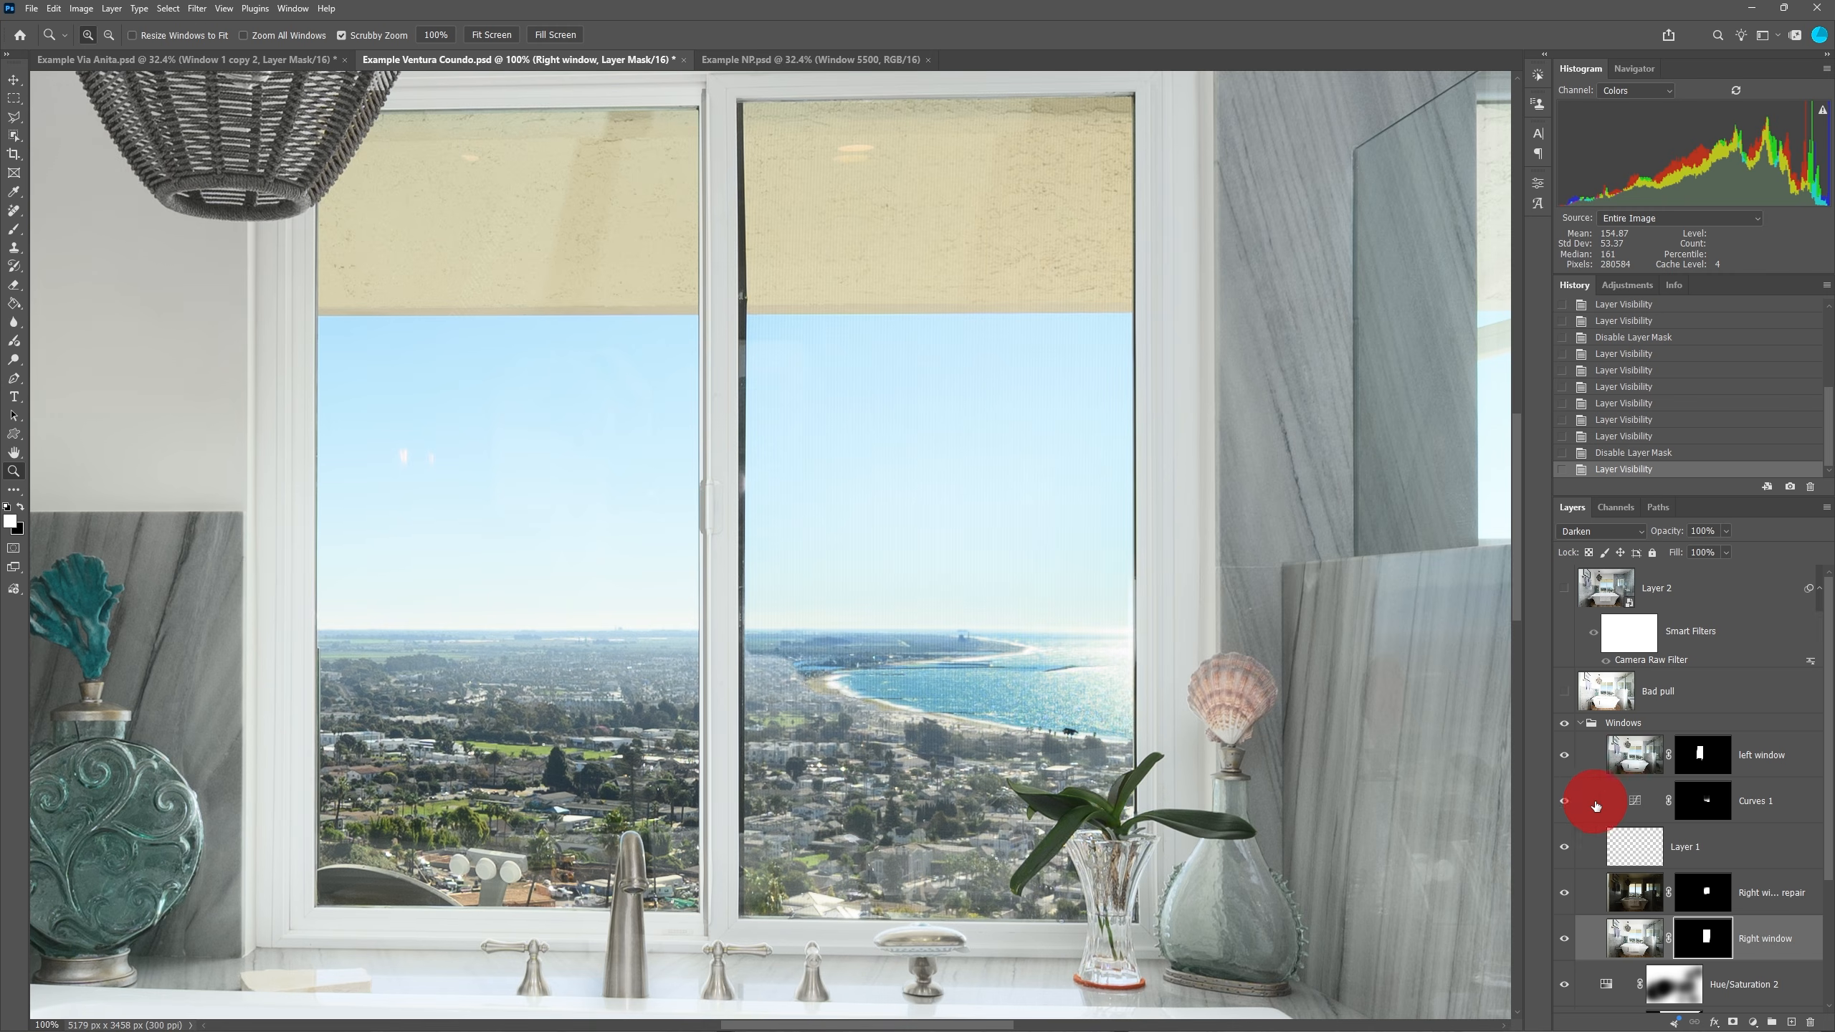
Compare the ocean in the right window with and without the Curves 1 adjustment, leaving the adjustment visible
click(1566, 802)
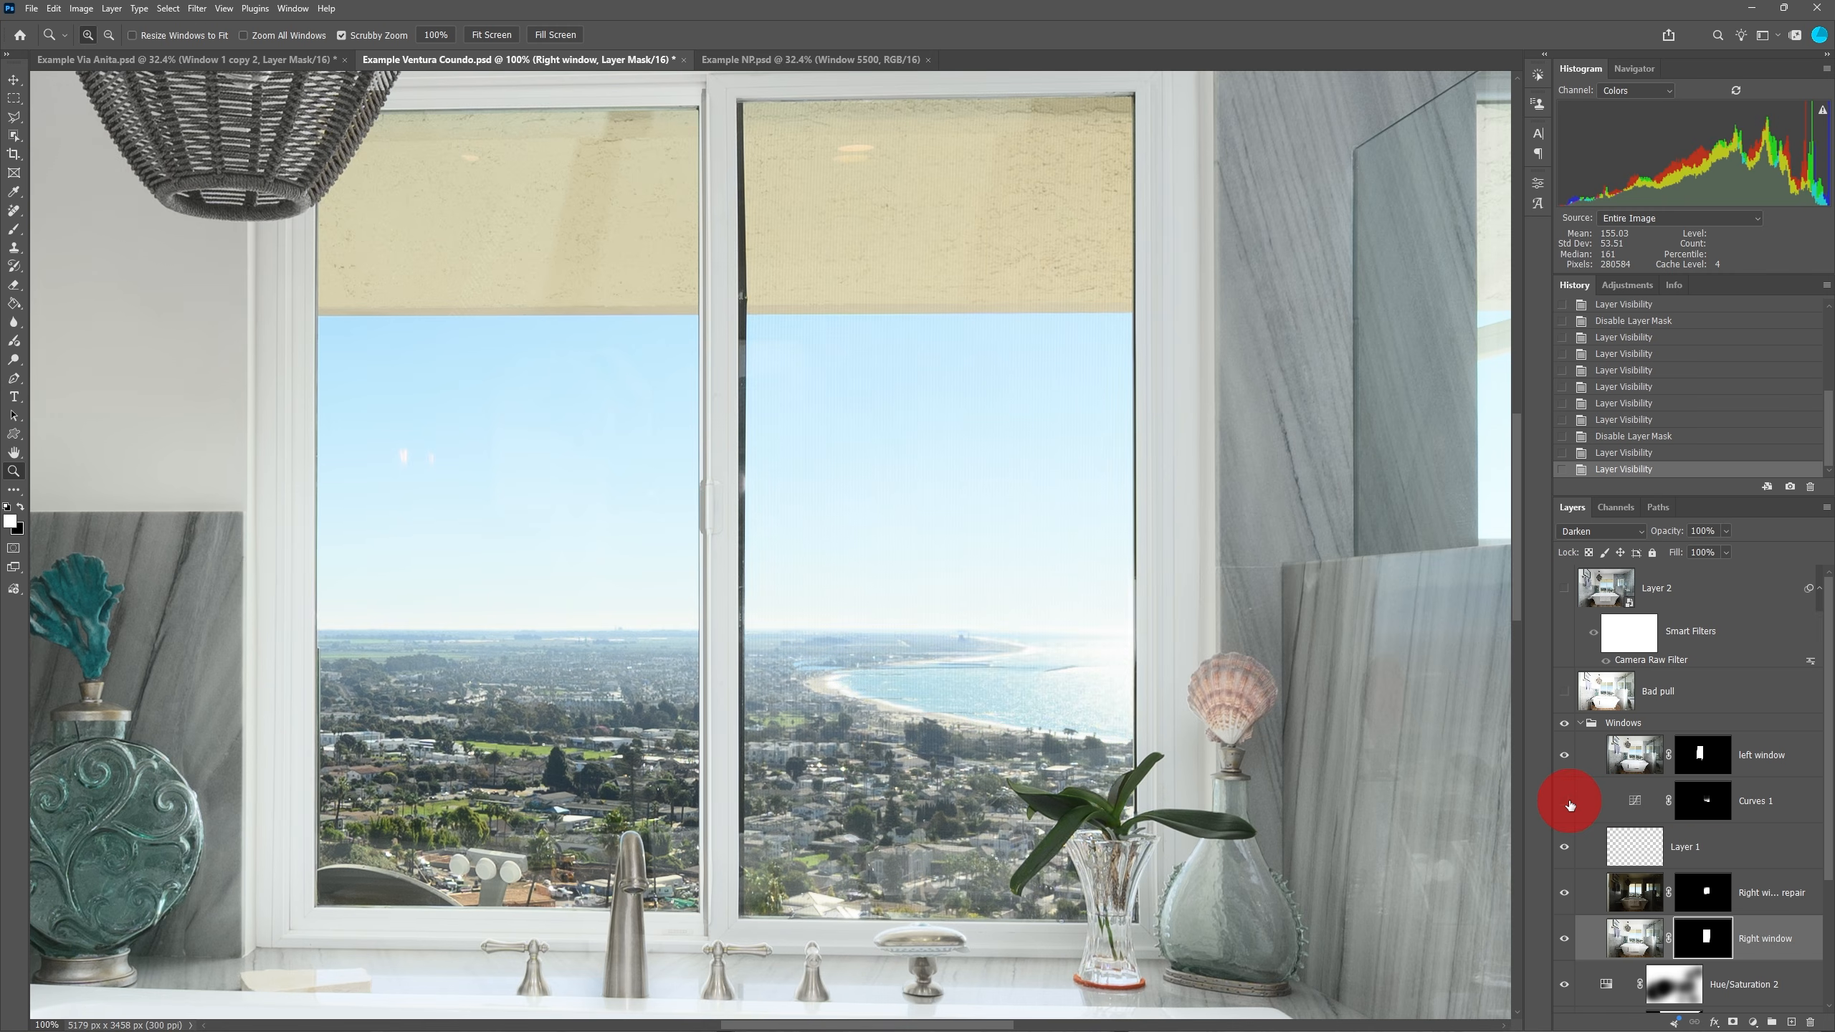
click(1566, 802)
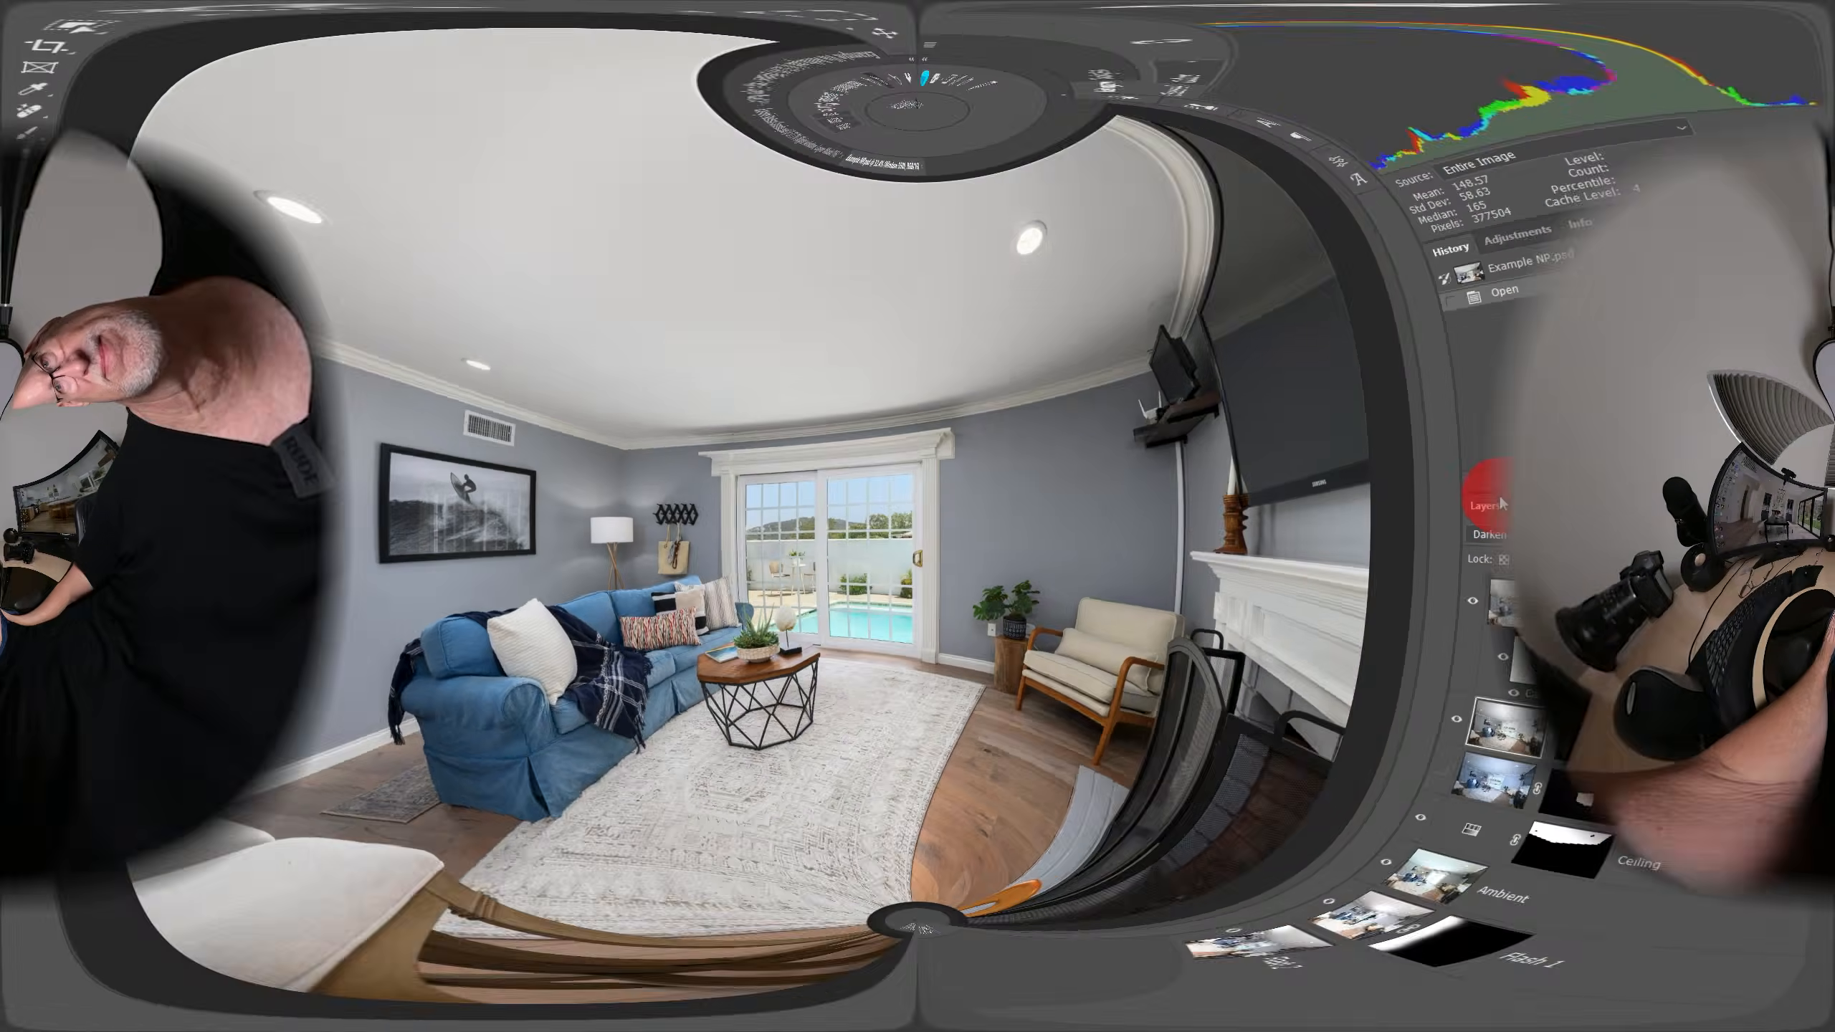
Compare the living room in Example NP.psd with and without the Final edits layer, leaving that layer visible
click(1584, 505)
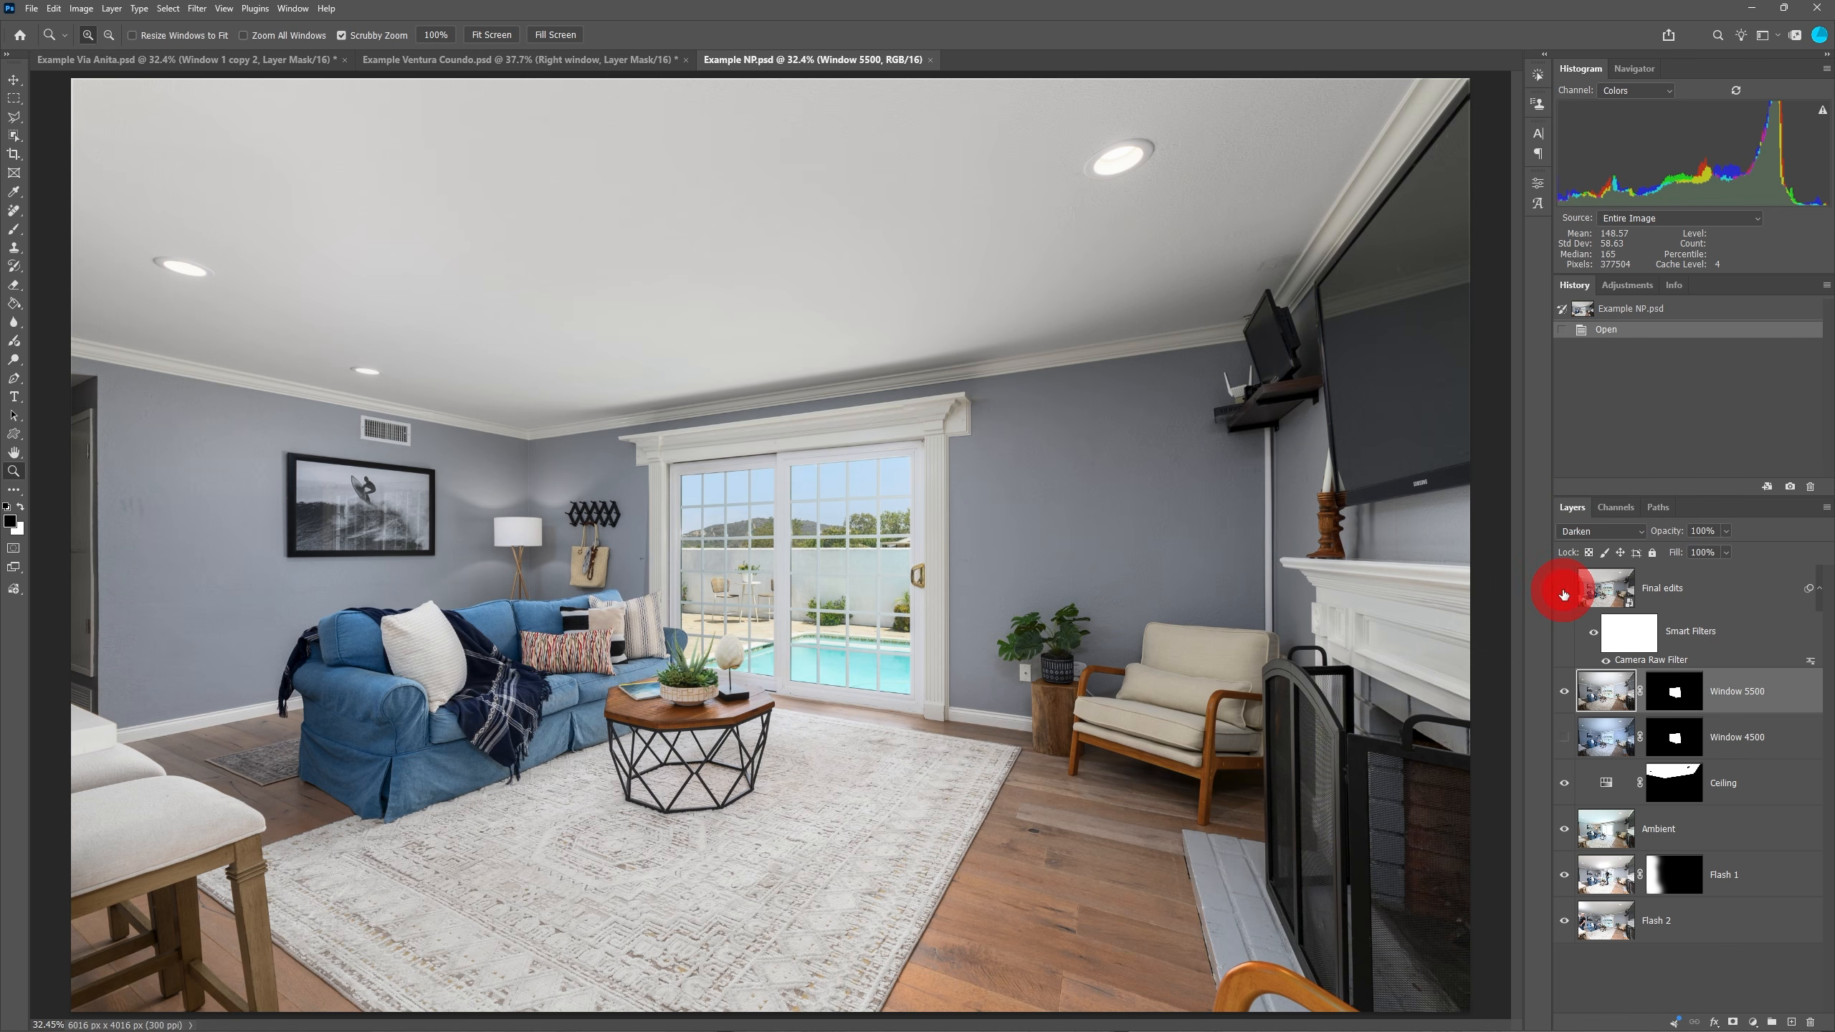
click(1563, 589)
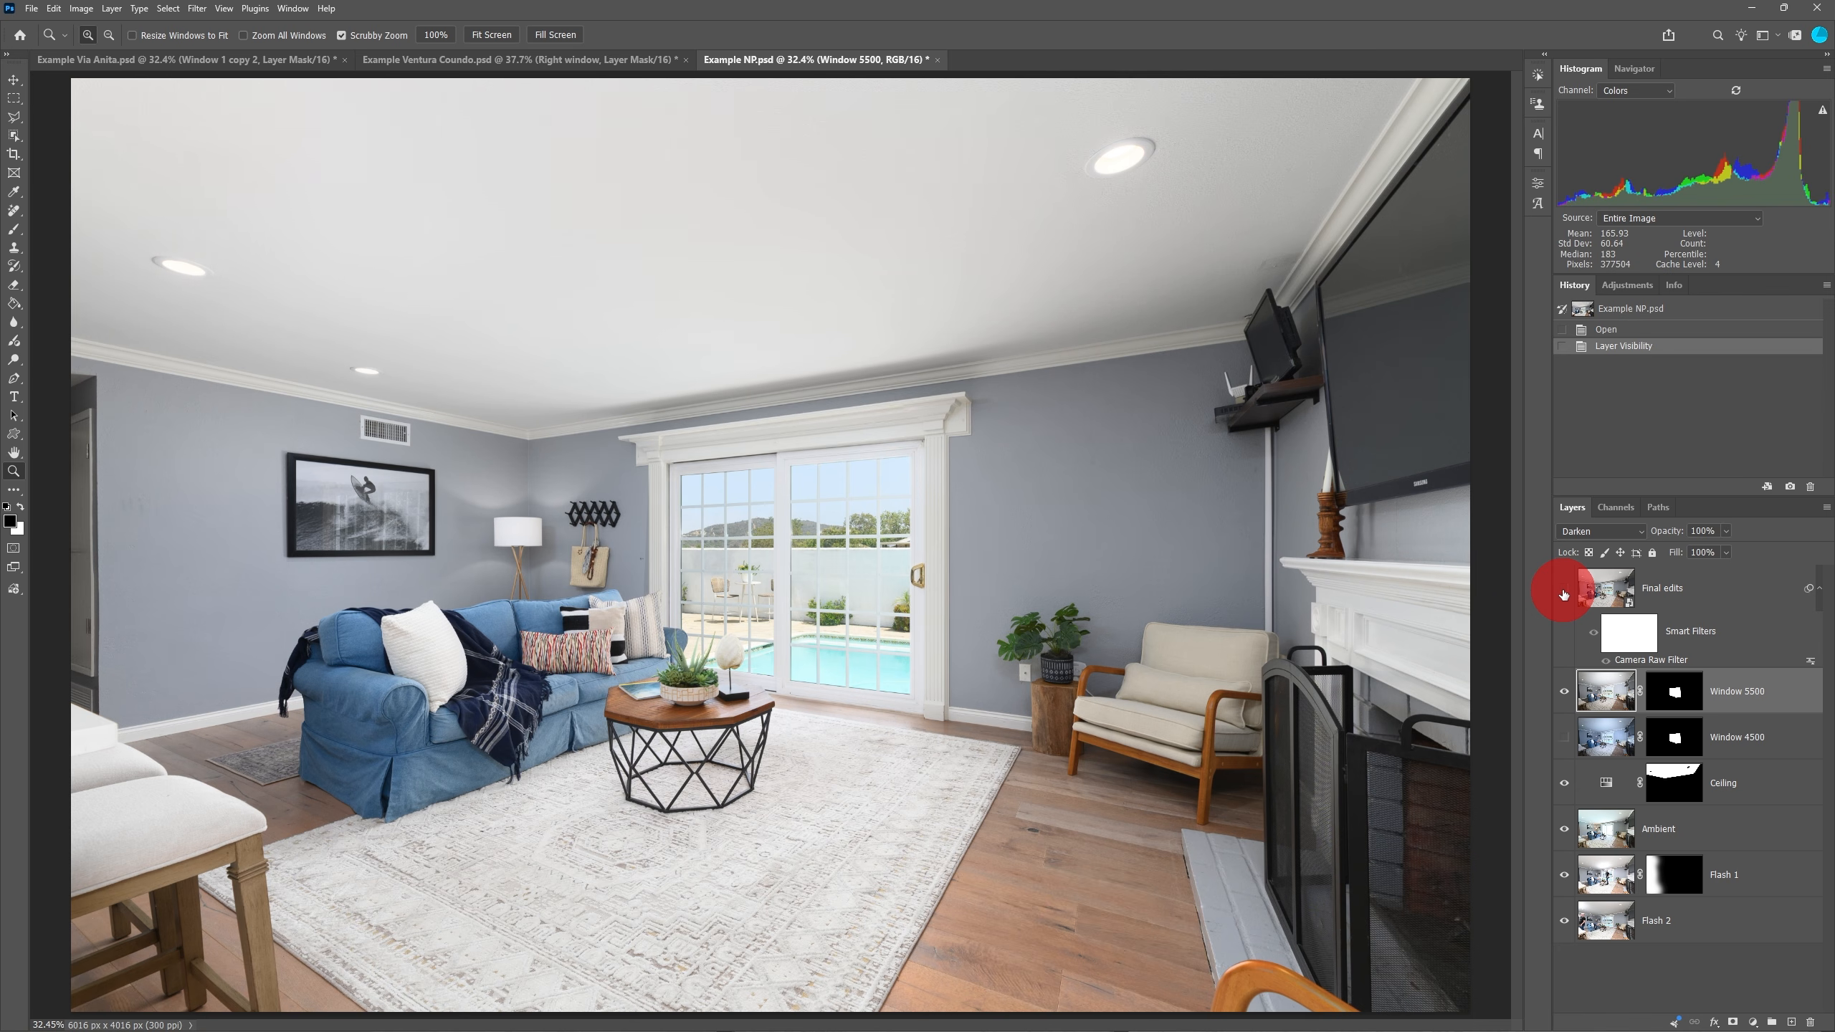
click(1564, 590)
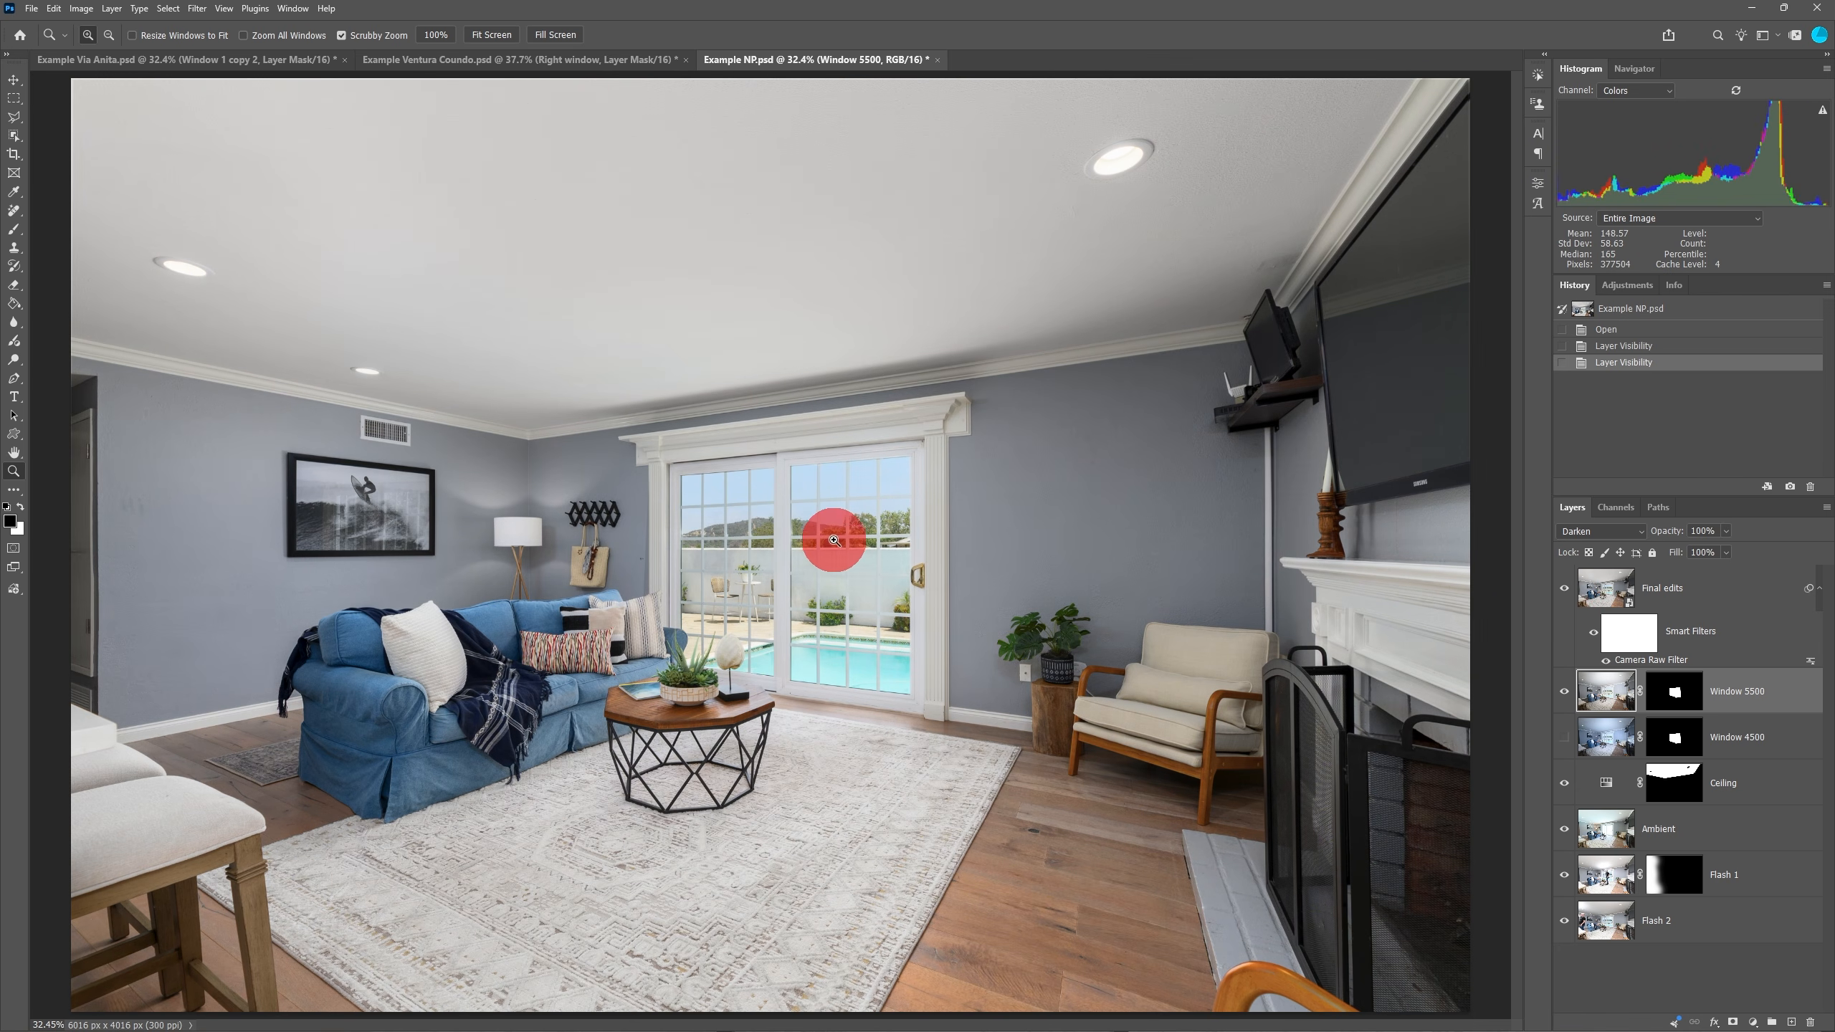
Hide the Final edits layer and compare the sliding door's pool view with and without the Window 5500 layer
click(835, 547)
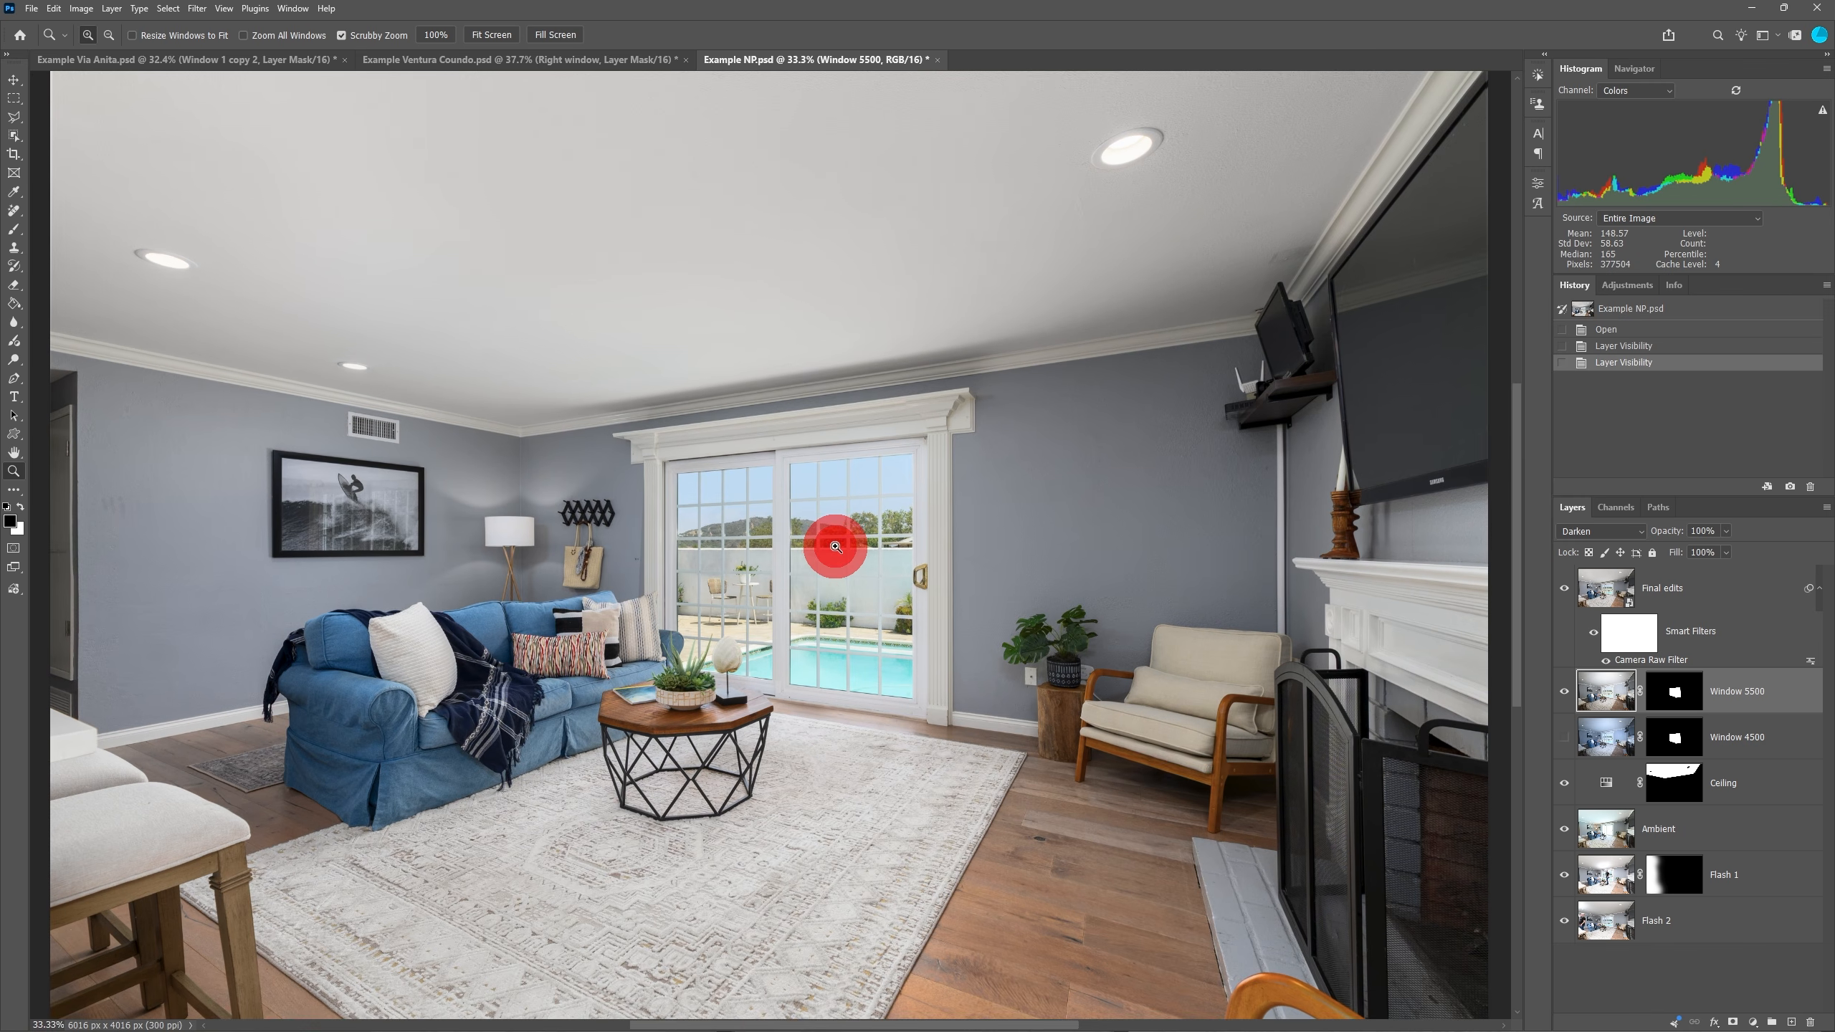
click(835, 547)
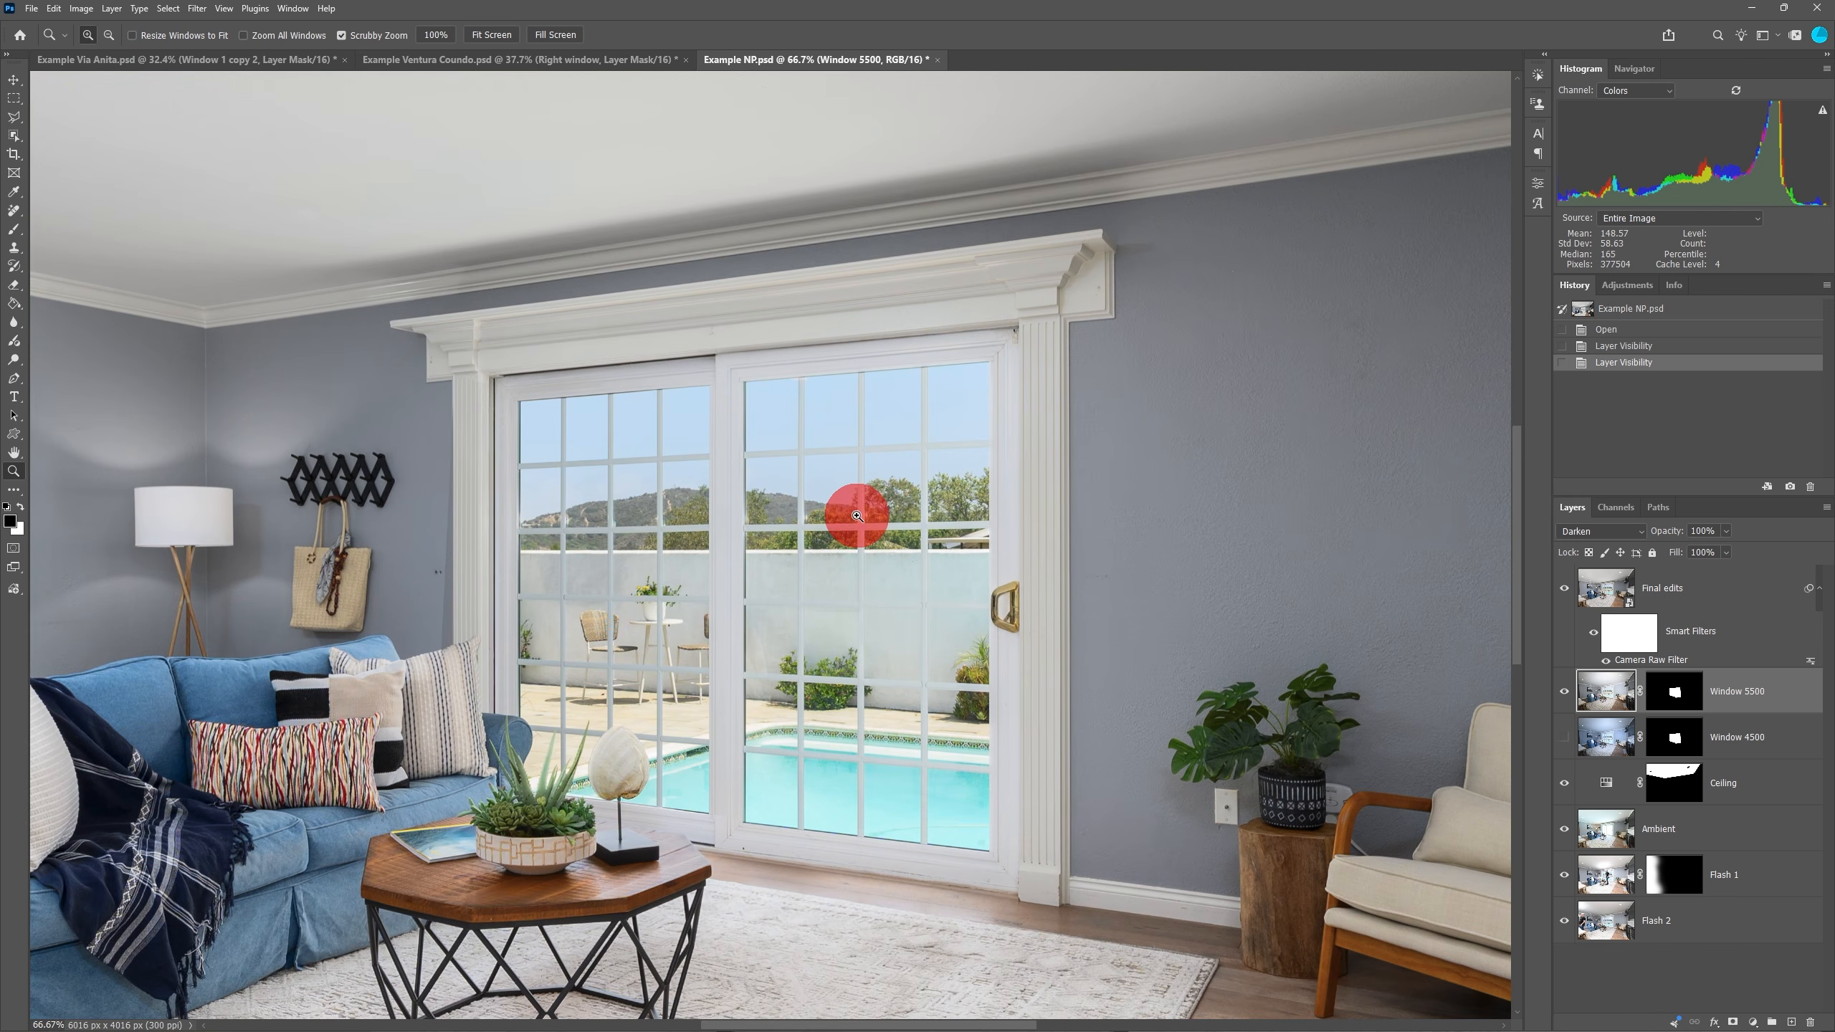
click(1564, 588)
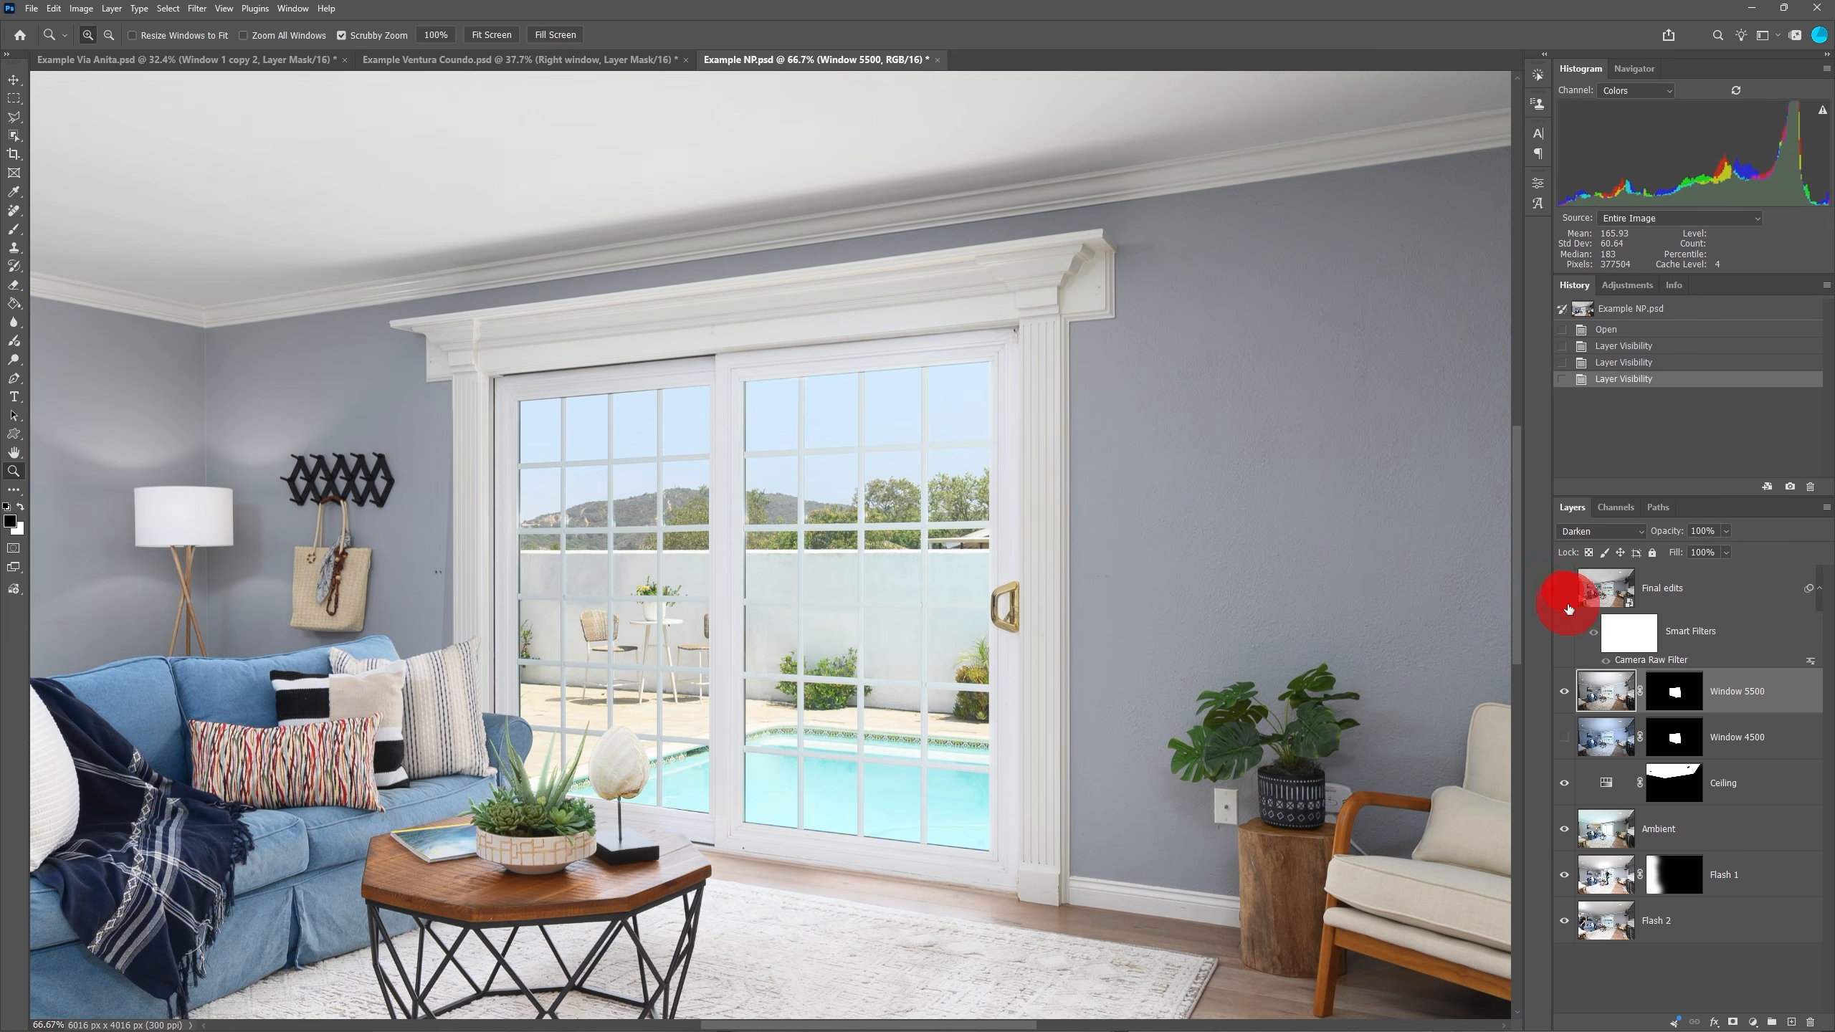
click(1565, 691)
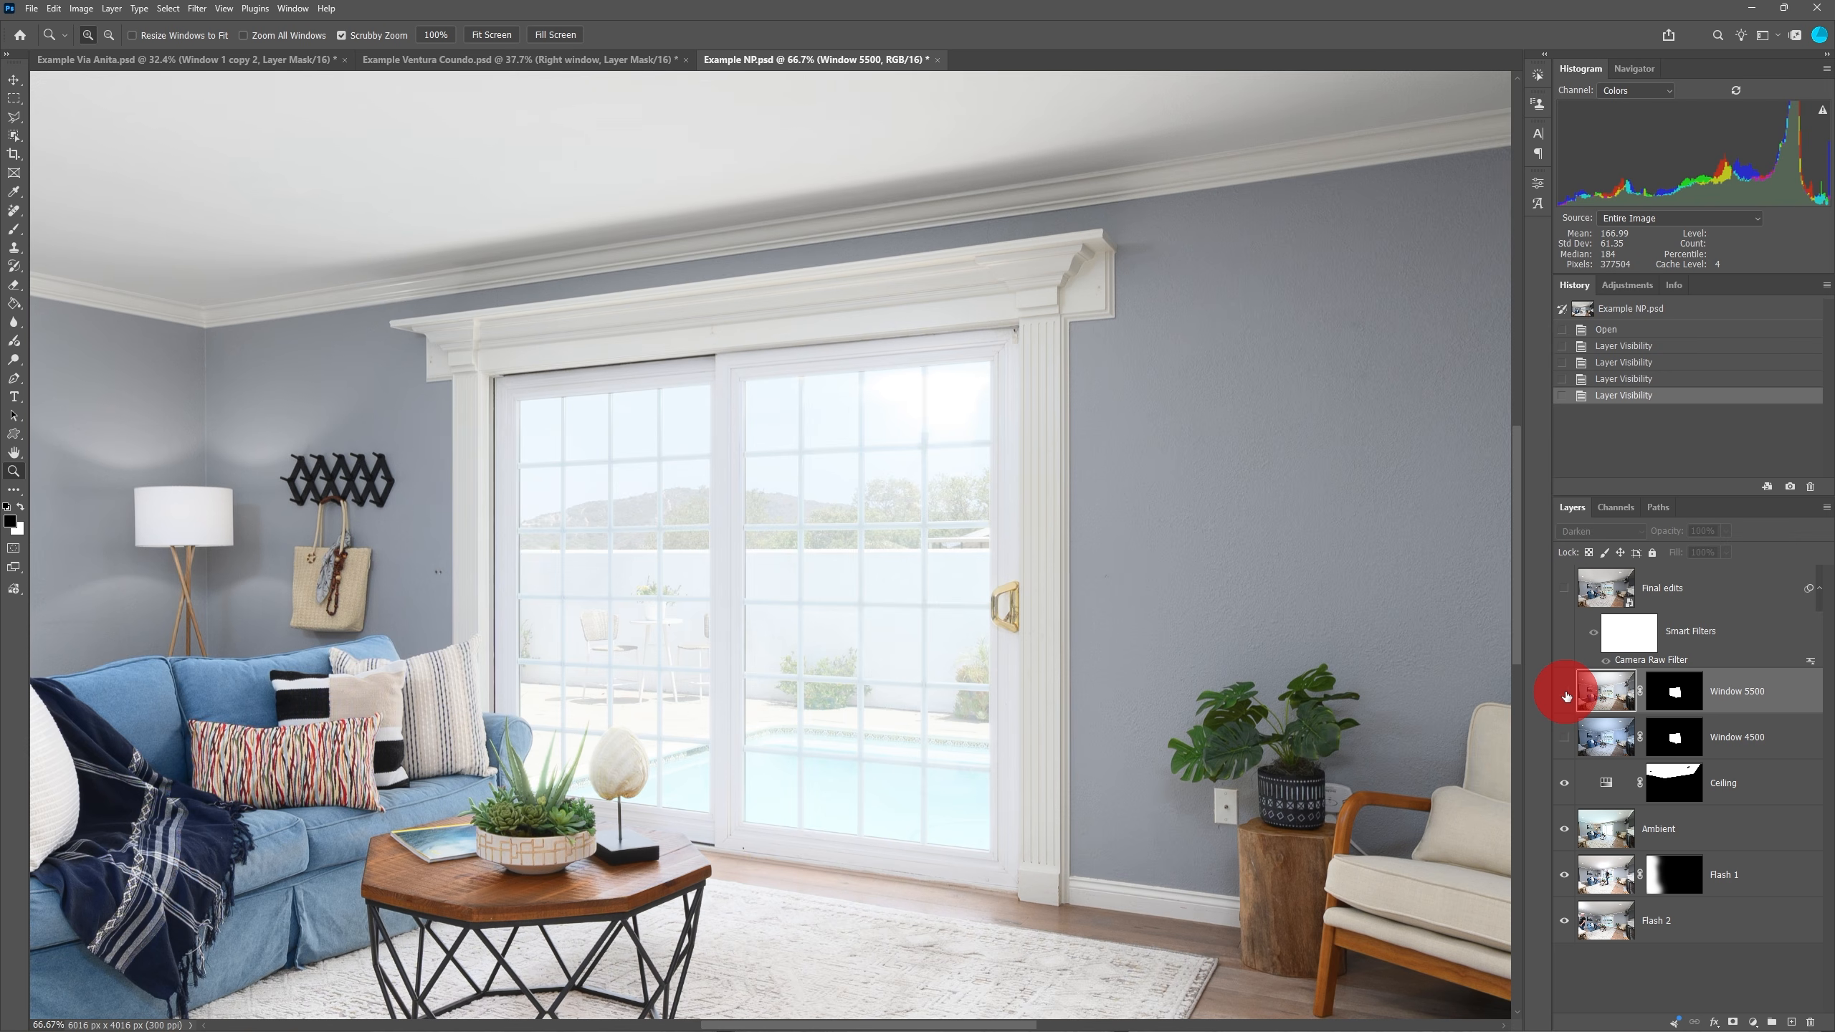
click(1565, 691)
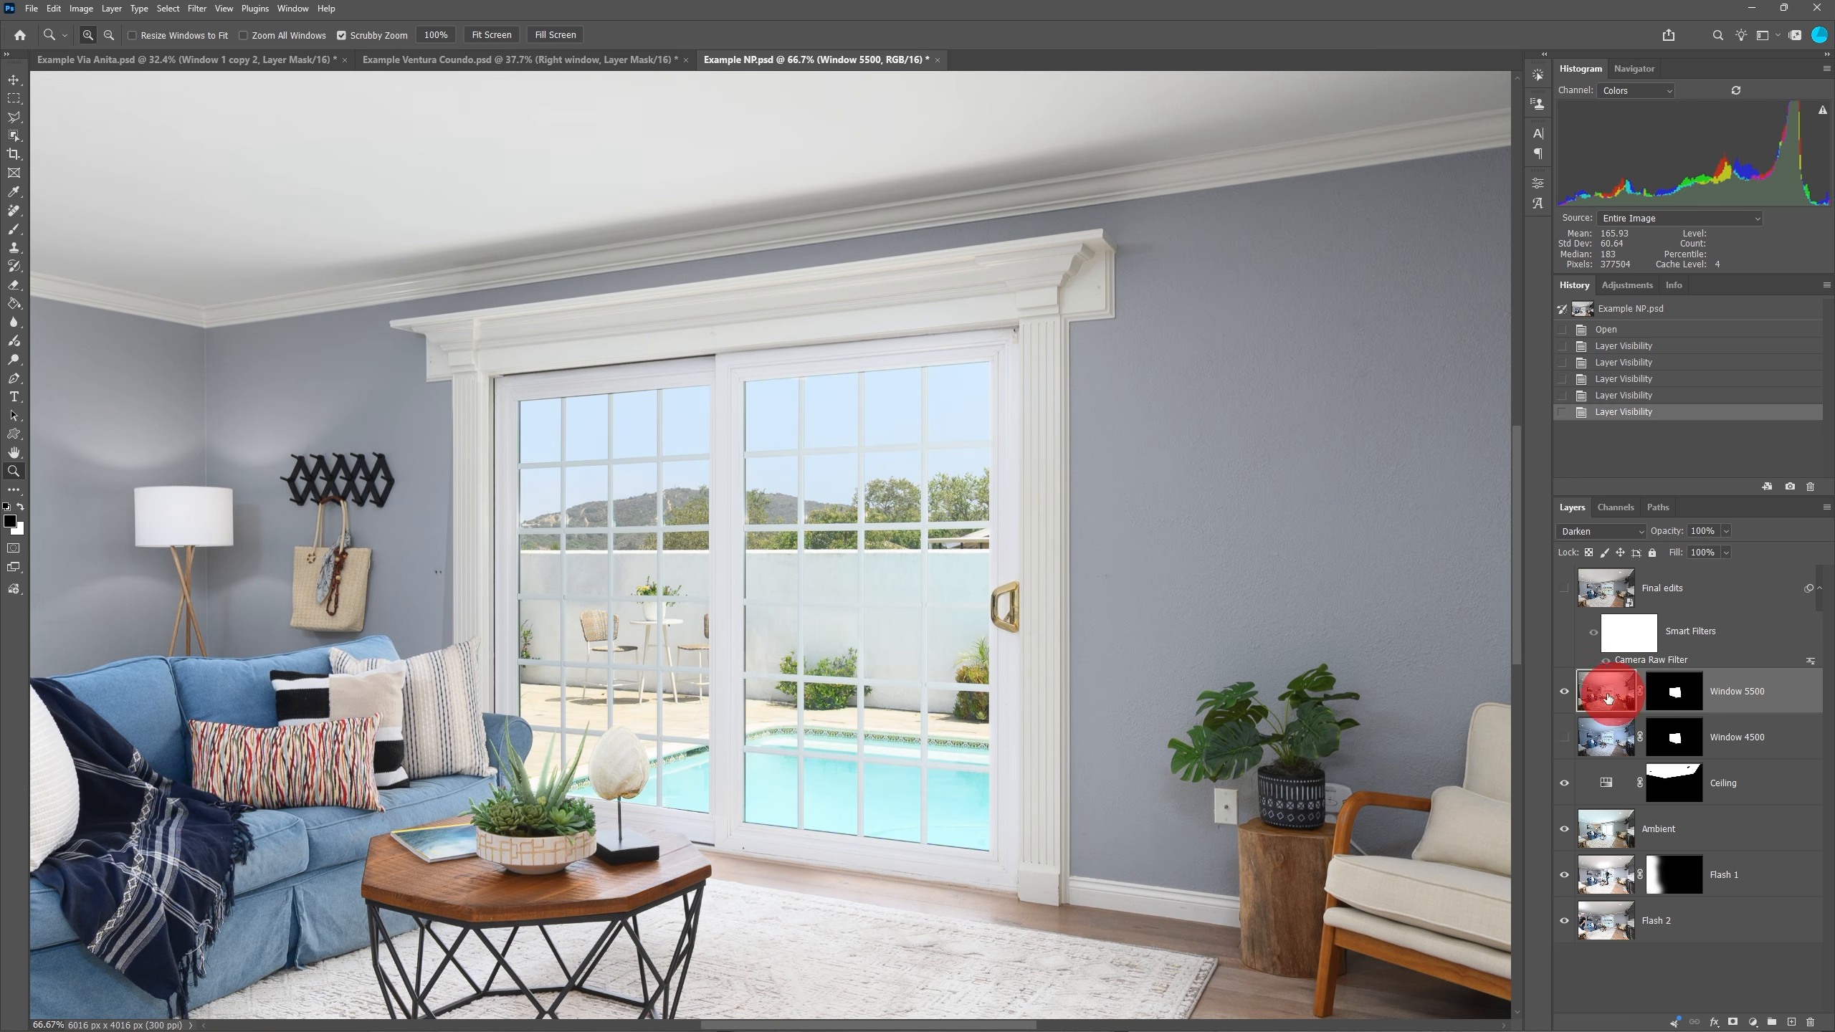
Swap the Window 5500 layer for Window 4500 to compare their color temperatures at the sliding door, then restore Window 5500
click(1565, 693)
click(1566, 738)
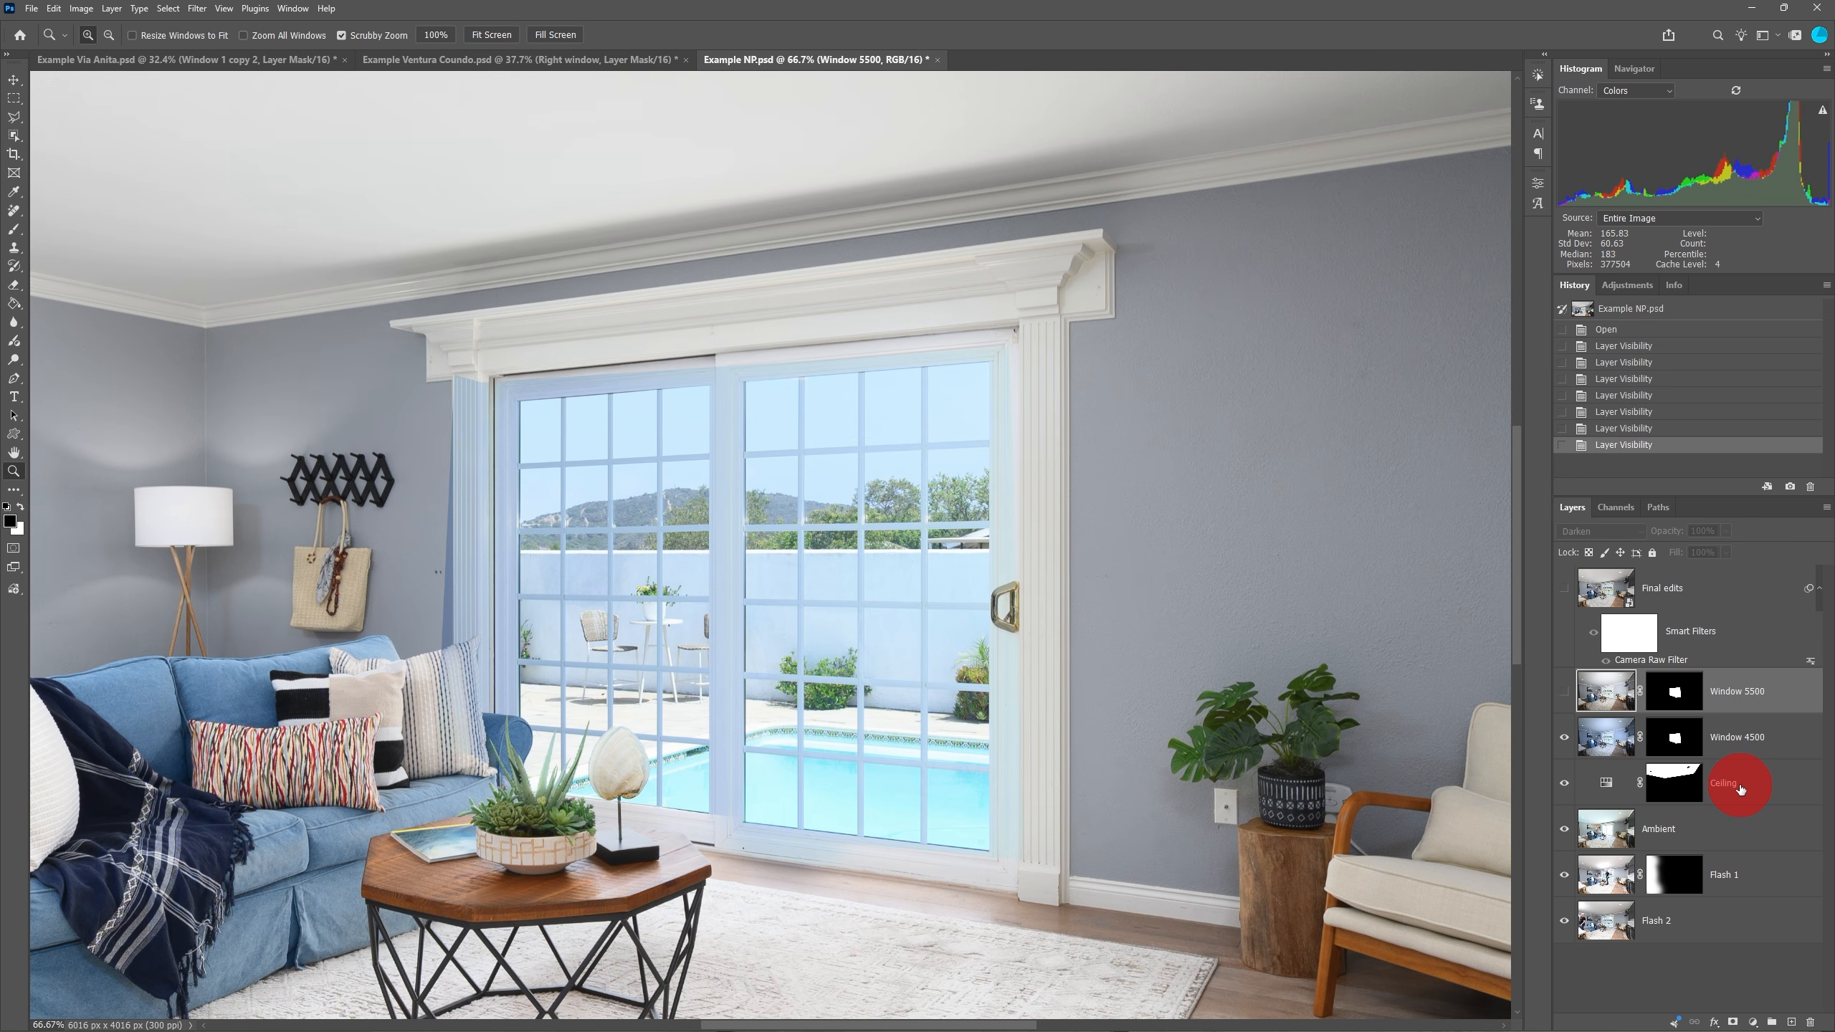
click(1563, 691)
click(1565, 739)
click(1753, 698)
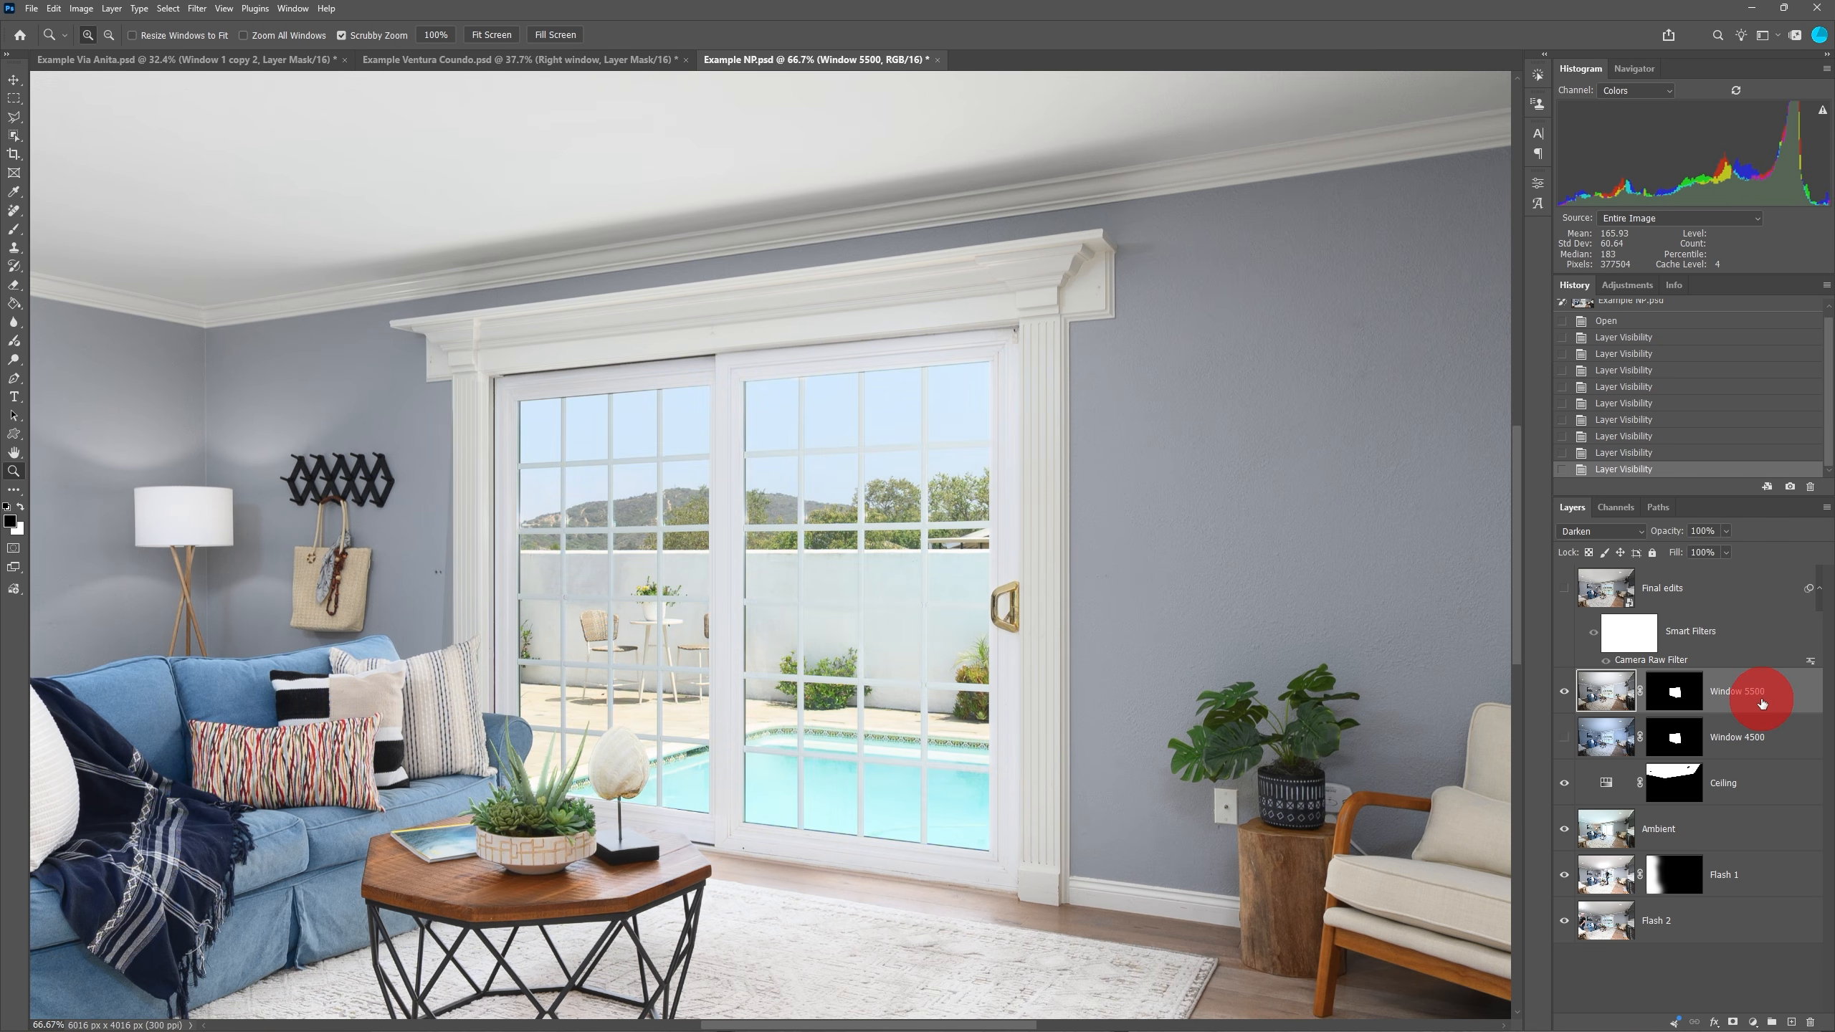